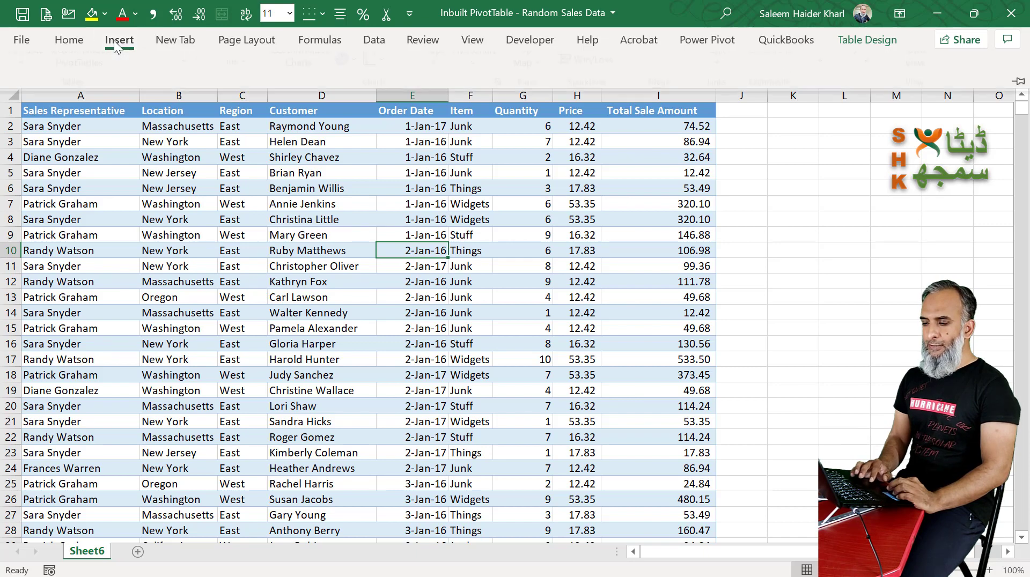
Create a PivotTable from Table4 on a new worksheet and move the field list closer to the report
left_click(30, 72)
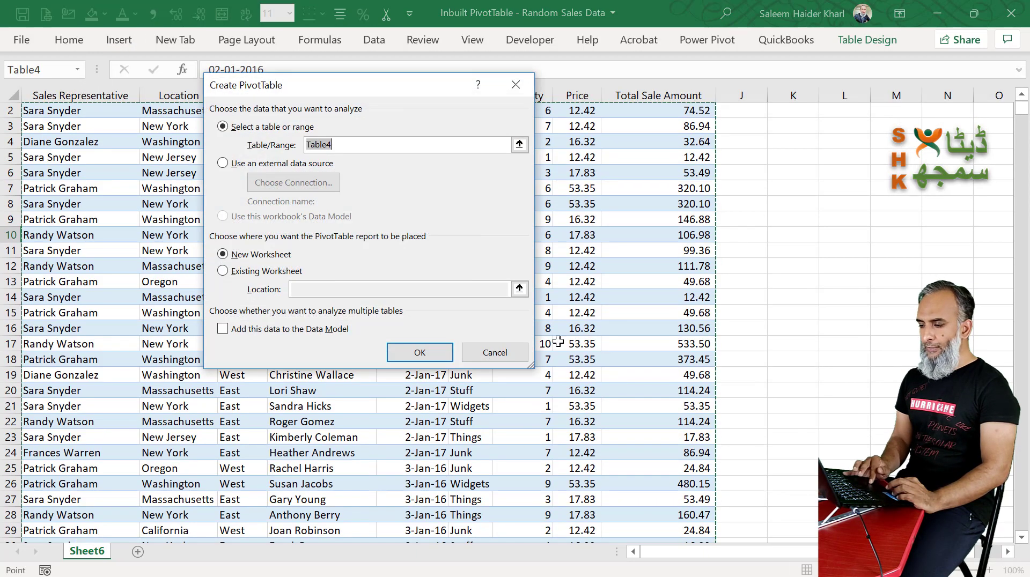
left_click(427, 356)
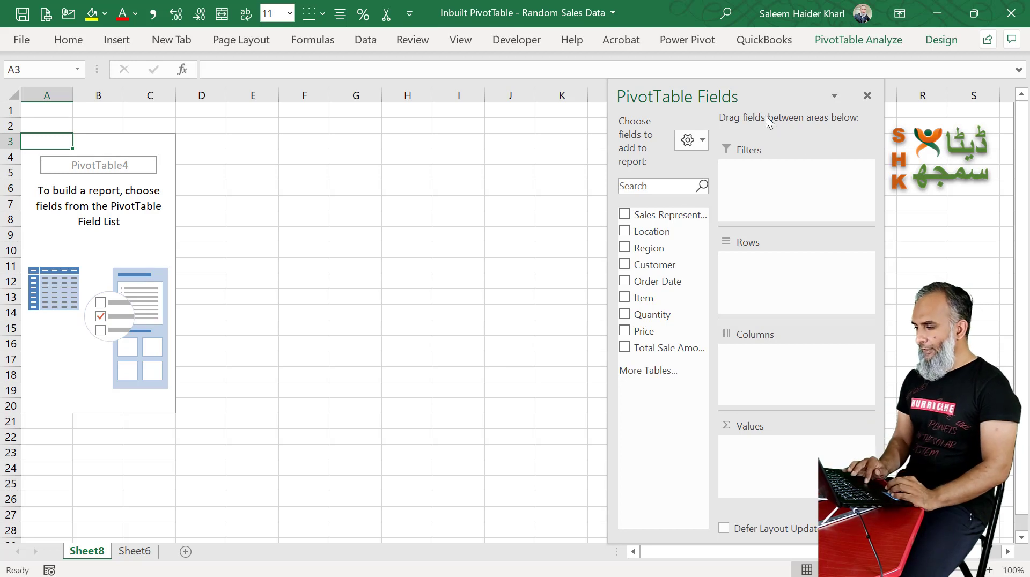
left_click_drag(775, 98, 611, 92)
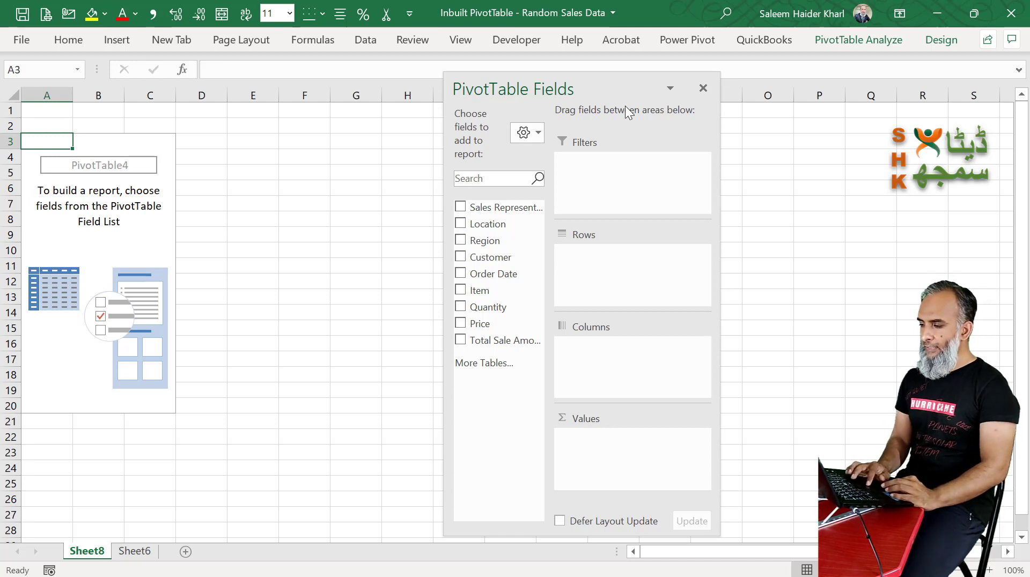
left_click_drag(607, 88, 601, 88)
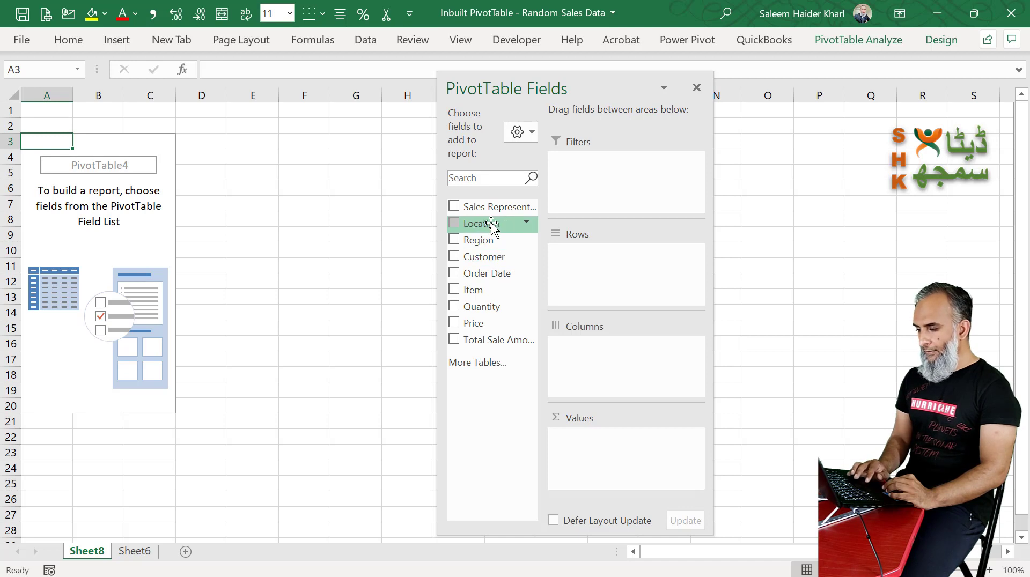
Add Location and Item to the PivotTable's rows and summarize Quantity as the values
left_click_drag(491, 223, 645, 269)
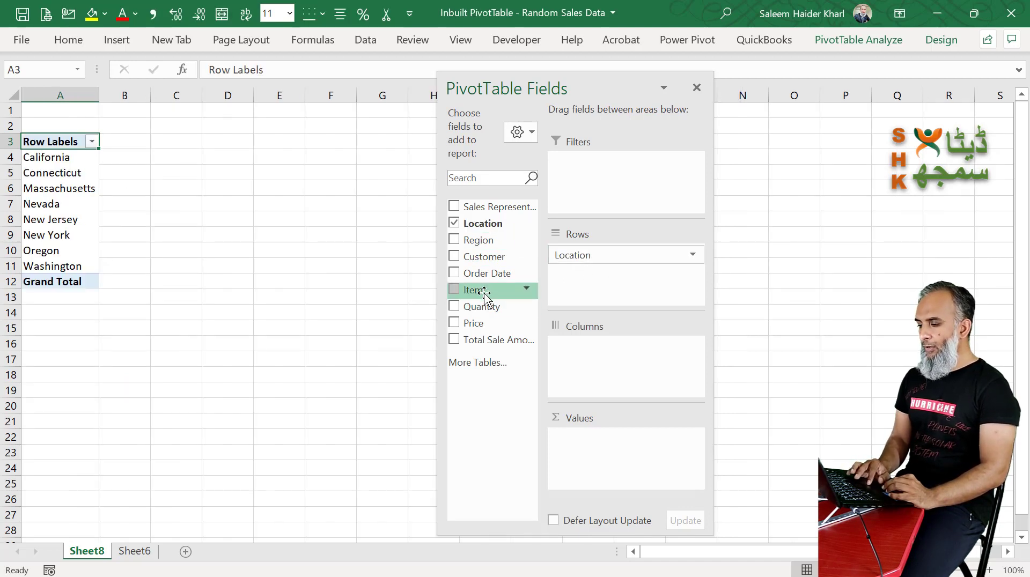
left_click_drag(481, 290, 678, 300)
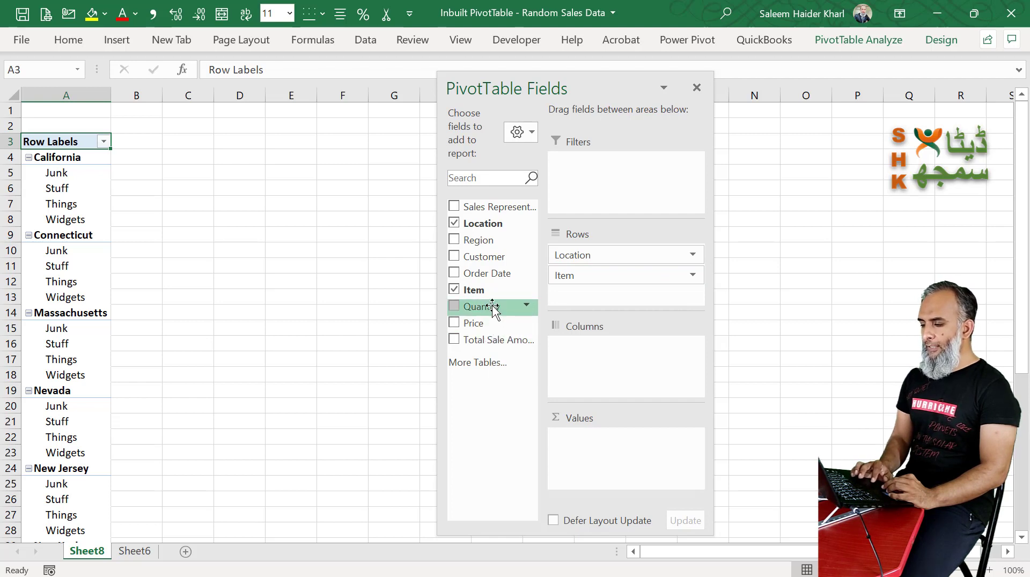
left_click_drag(490, 306, 645, 459)
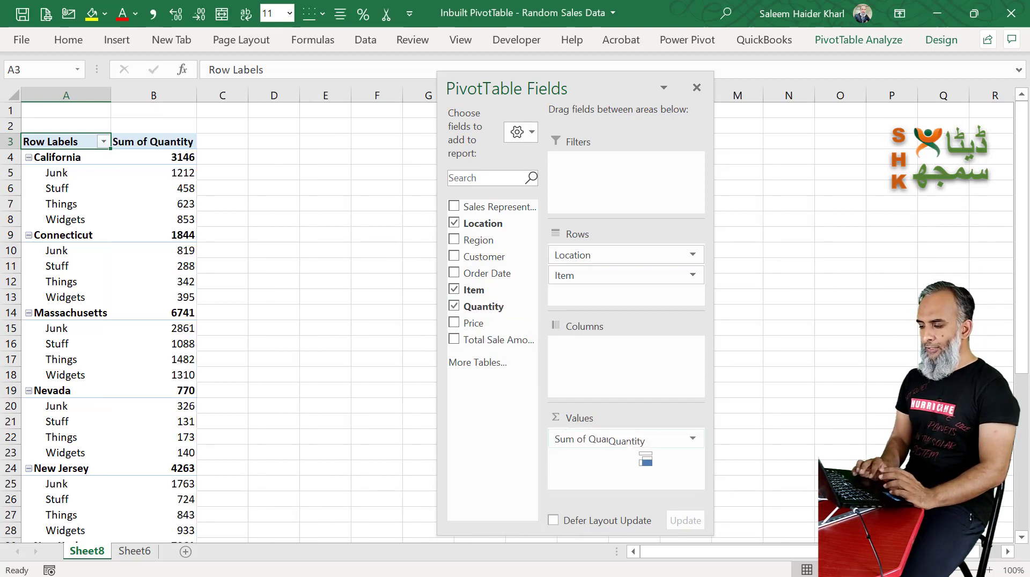
left_click(180, 207)
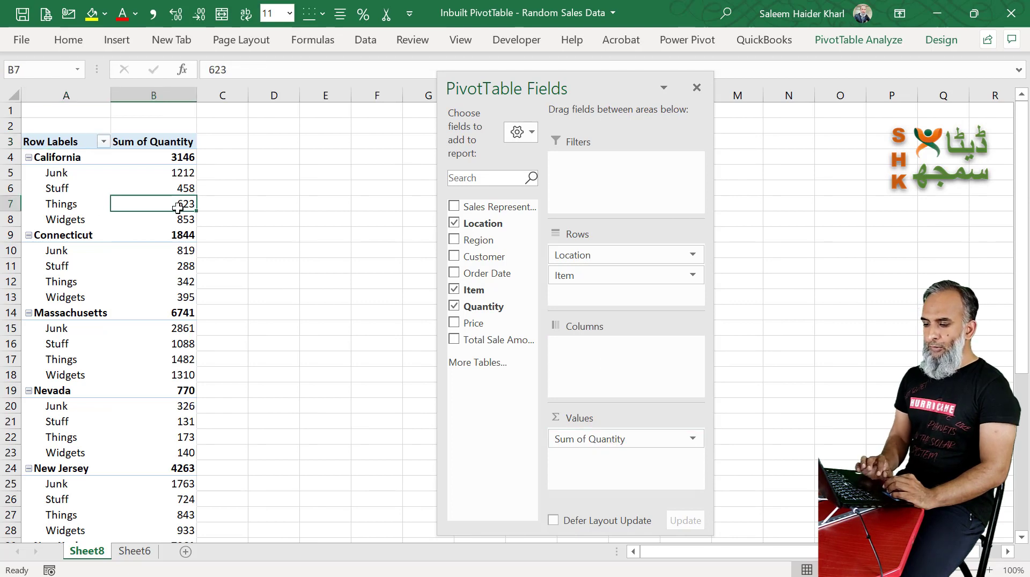
Collapse only the California location in the PivotTable
left_click(58, 160)
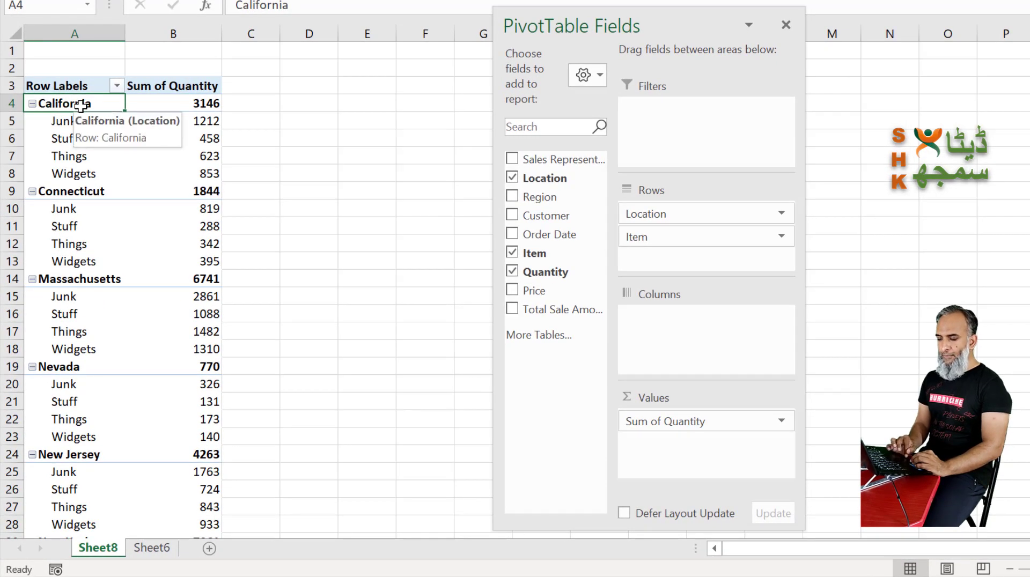
right_click(82, 107)
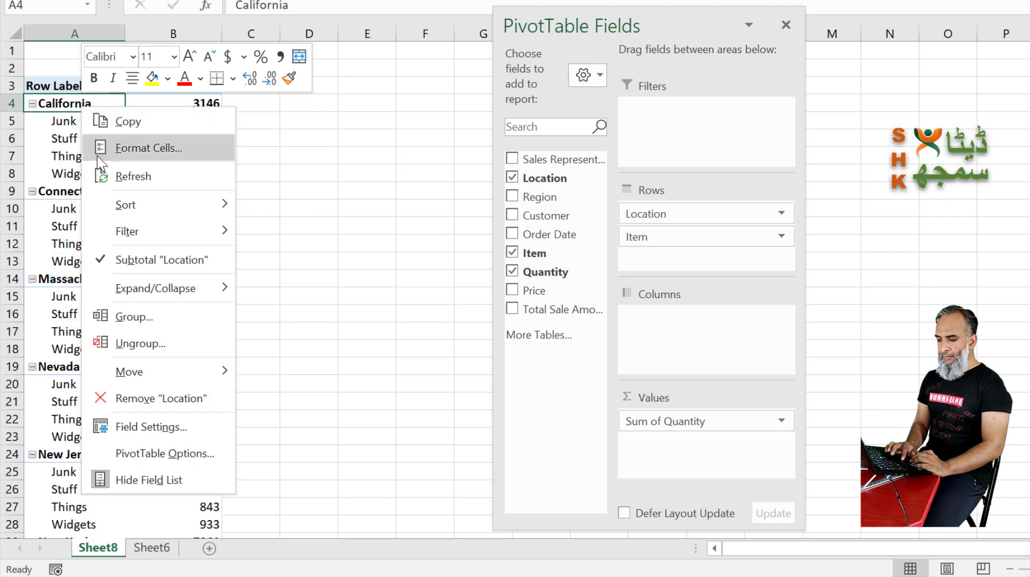
mouse_move(173, 291)
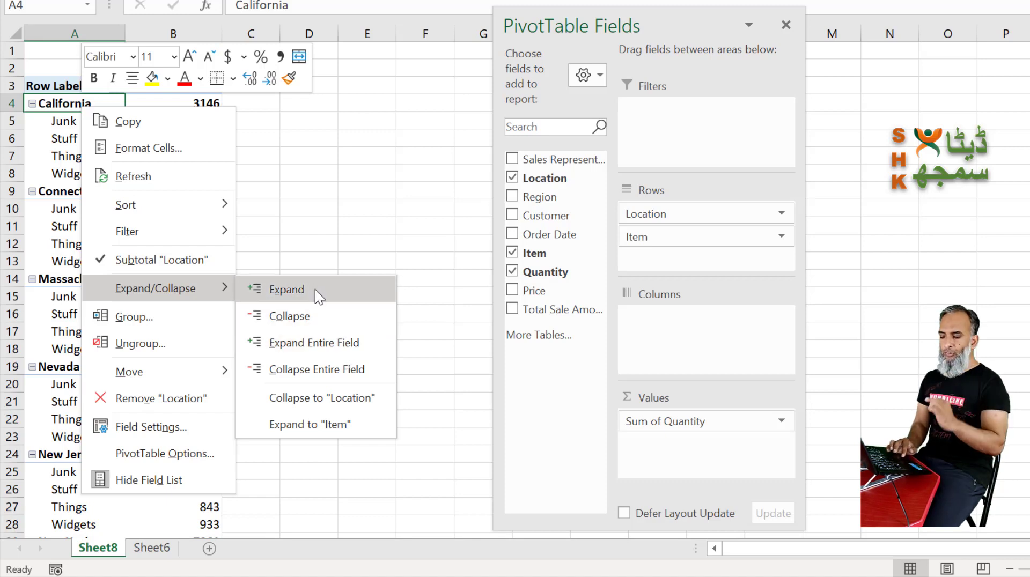
left_click(314, 319)
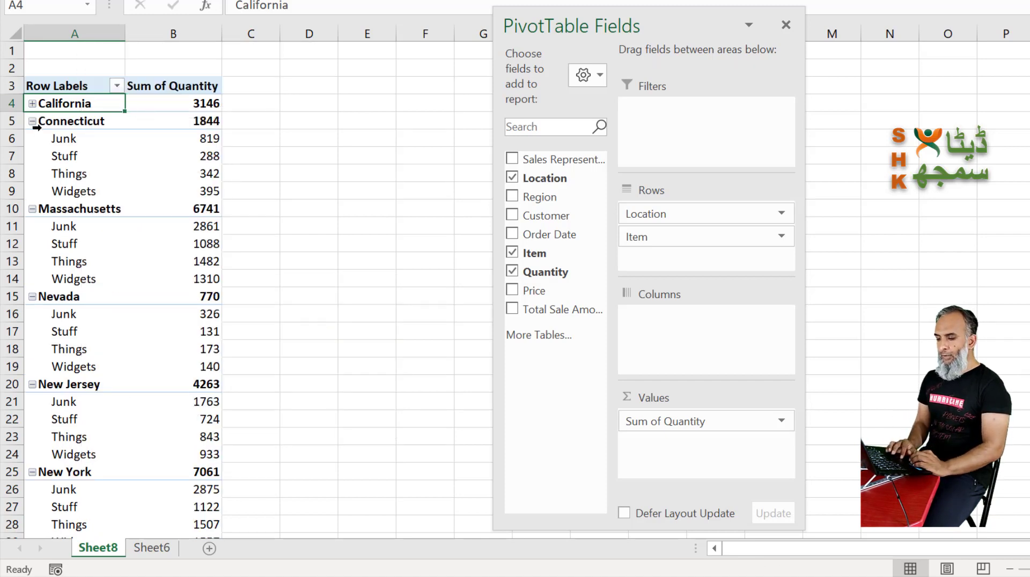
Collapse the entire field so that every location hides its items
right_click(70, 138)
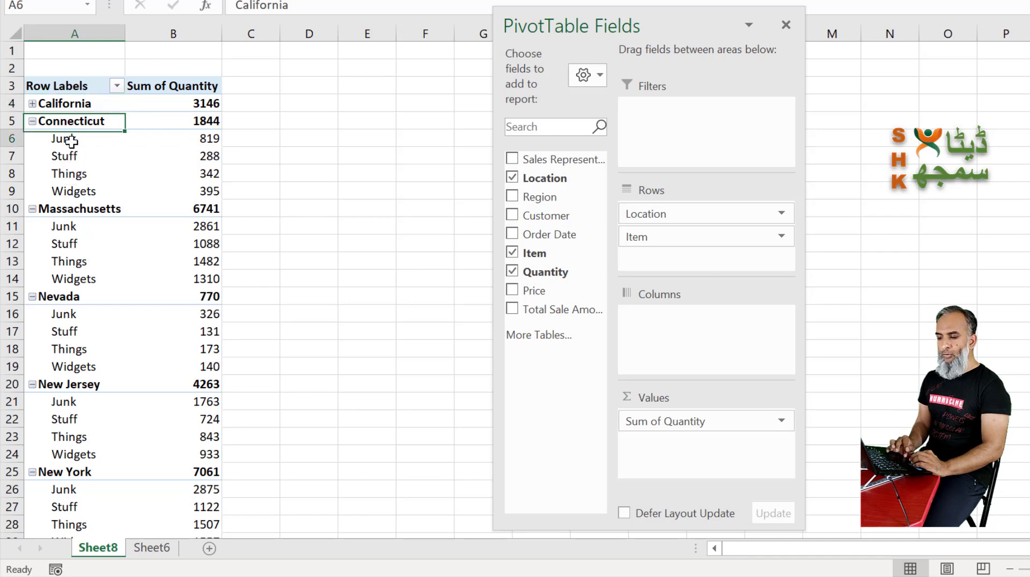
mouse_move(185, 327)
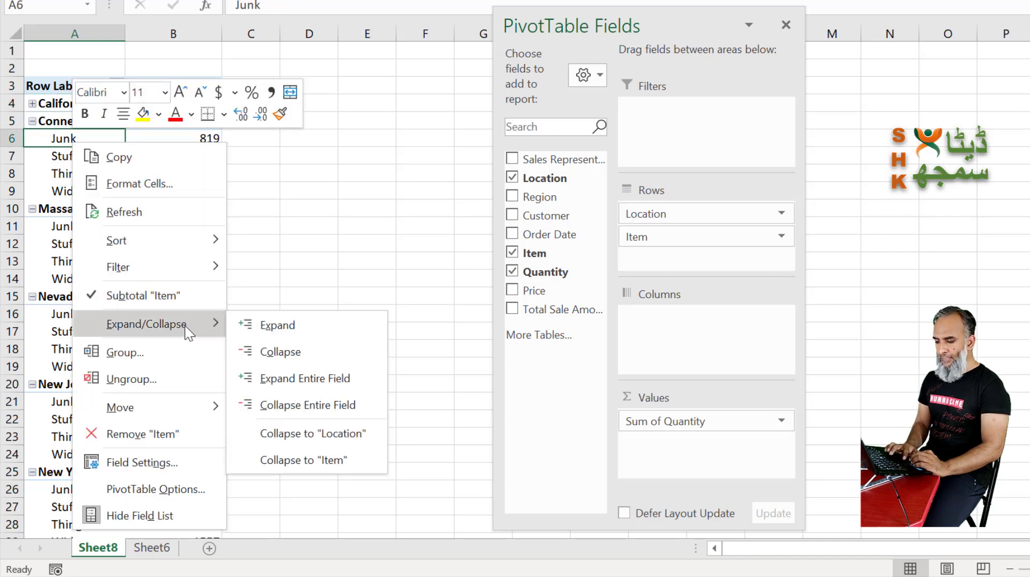
left_click(340, 404)
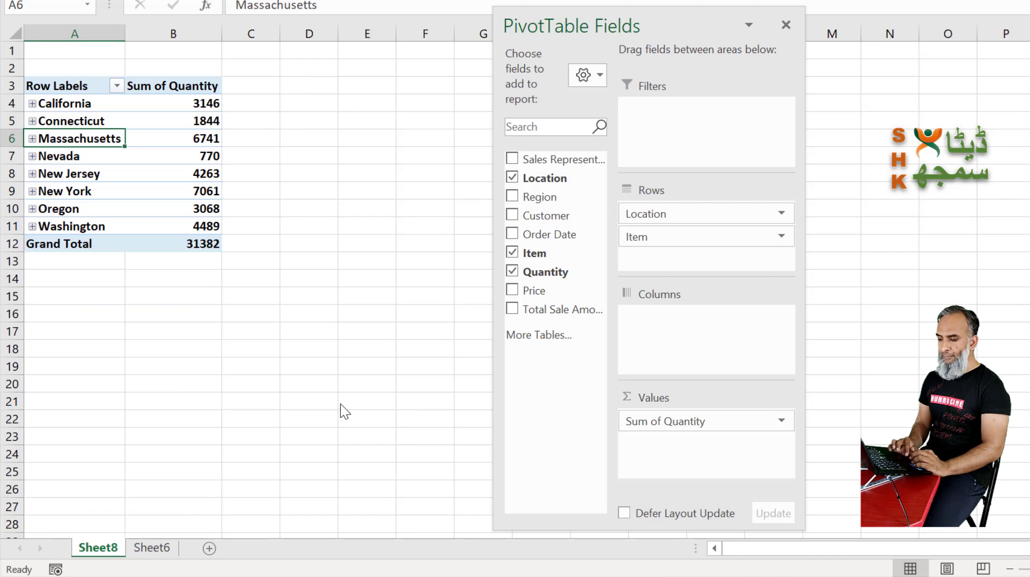
left_click(180, 137)
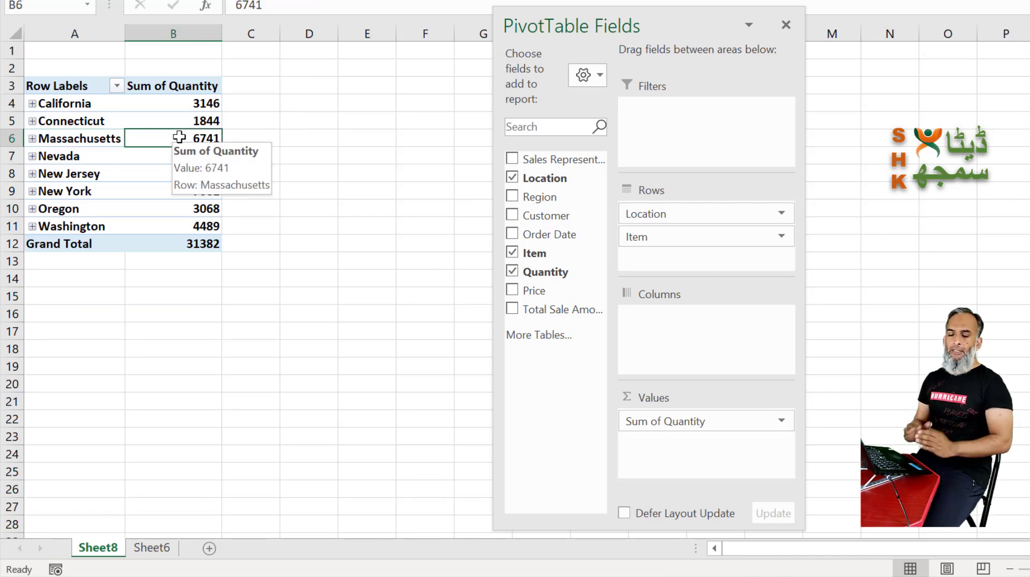
Expand California and check the sum of its Junk, Stuff, Things and Widgets quantities against the California subtotal
left_click(33, 103)
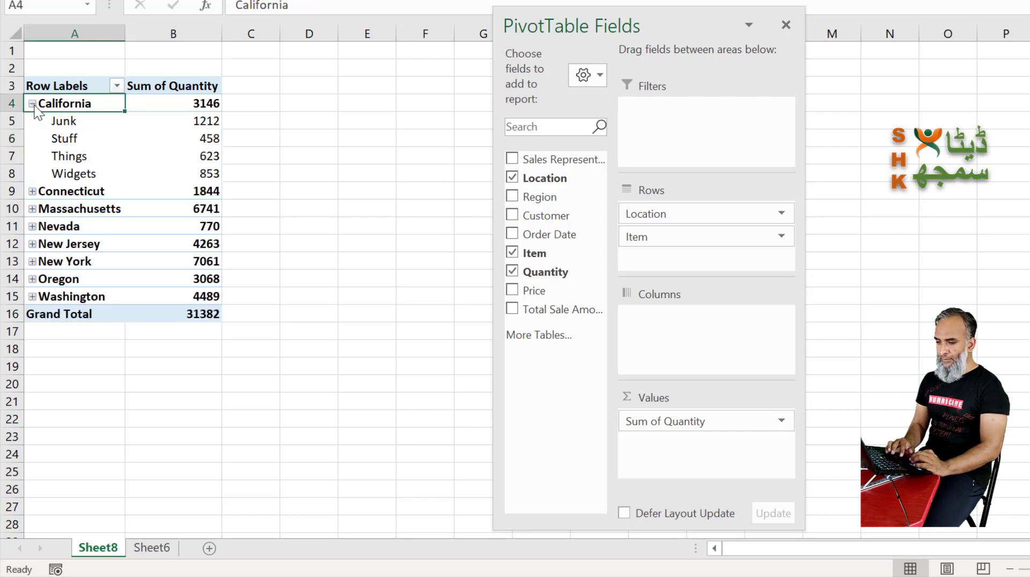
left_click(203, 125)
key("Left")
key("Down")
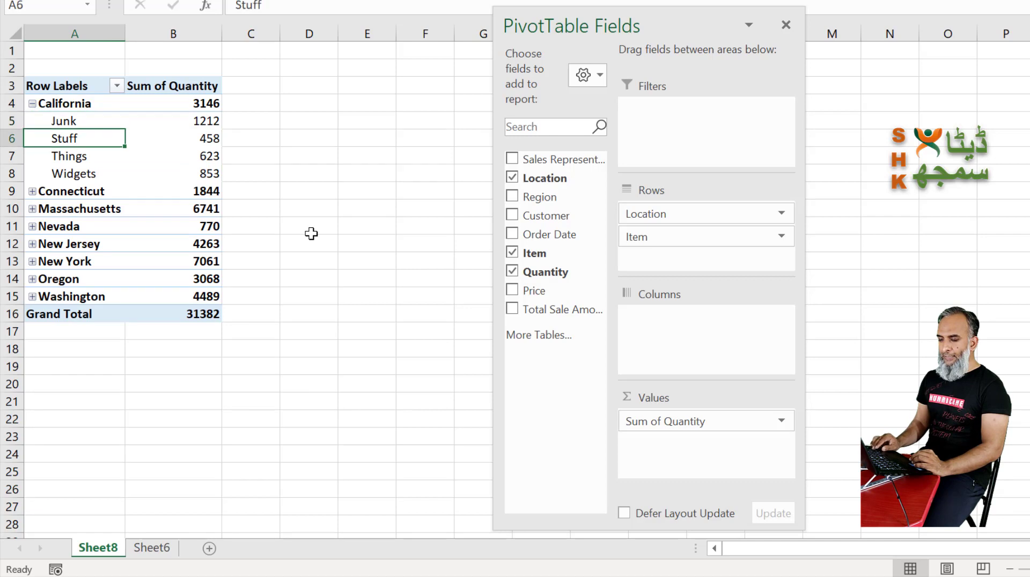
key("Up")
key("Up")
key("Down")
key("Right")
key("Down")
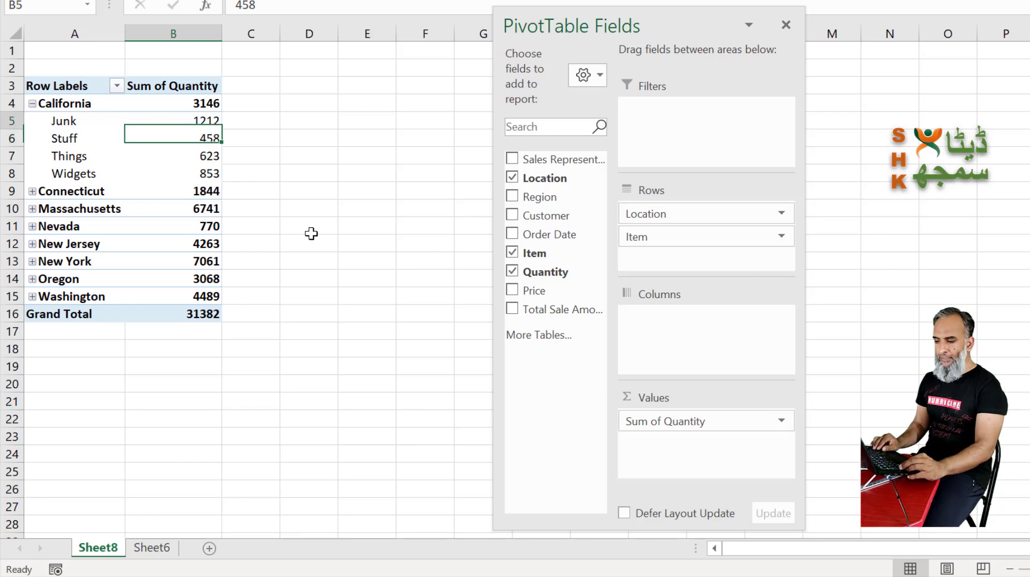
key("Up")
key("shift+Down")
key("shift+Down")
key("shift+Down")
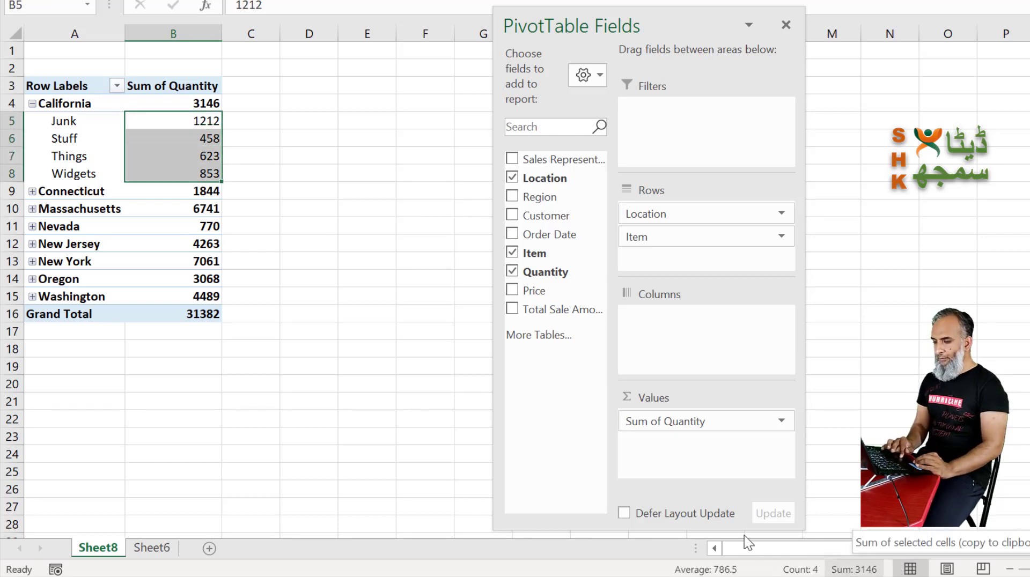
left_click(207, 103)
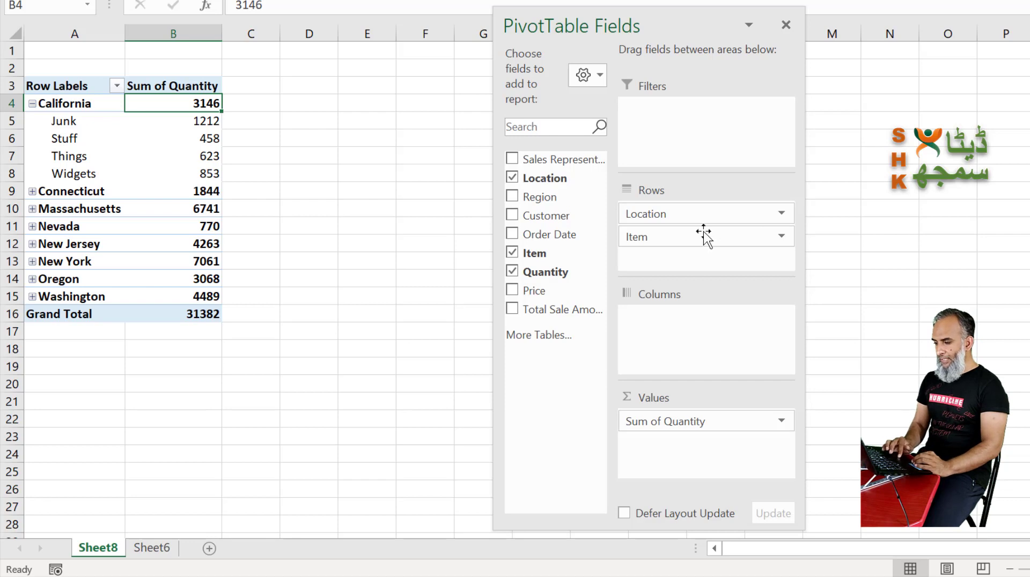
Place Location below Item in the Rows area and select the location quantities under Junk to check their sum
left_click_drag(682, 214, 702, 262)
left_click(63, 120)
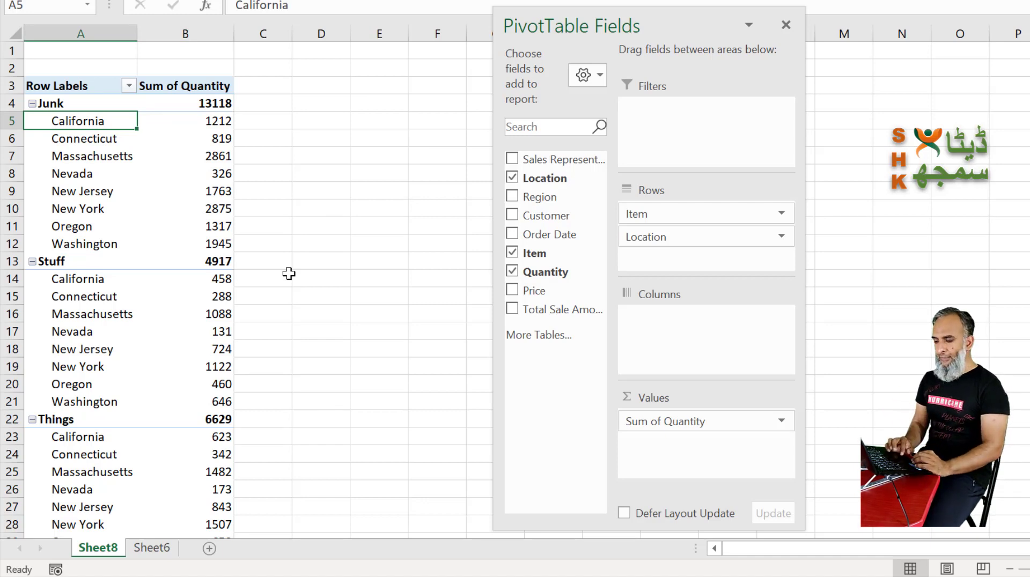
left_click_drag(217, 119, 231, 243)
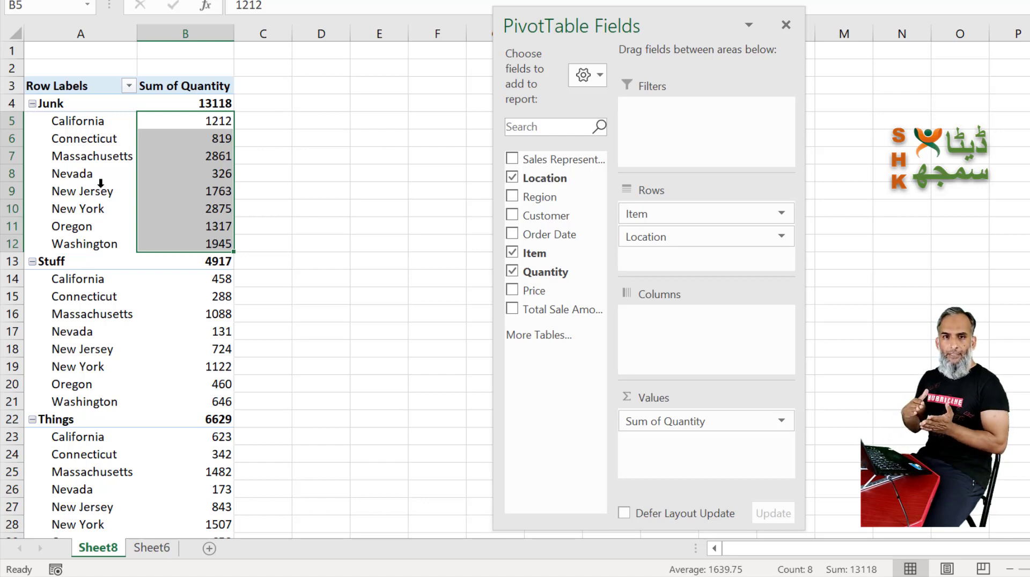
Collapse the entire field so that the rows show only the four items
right_click(81, 129)
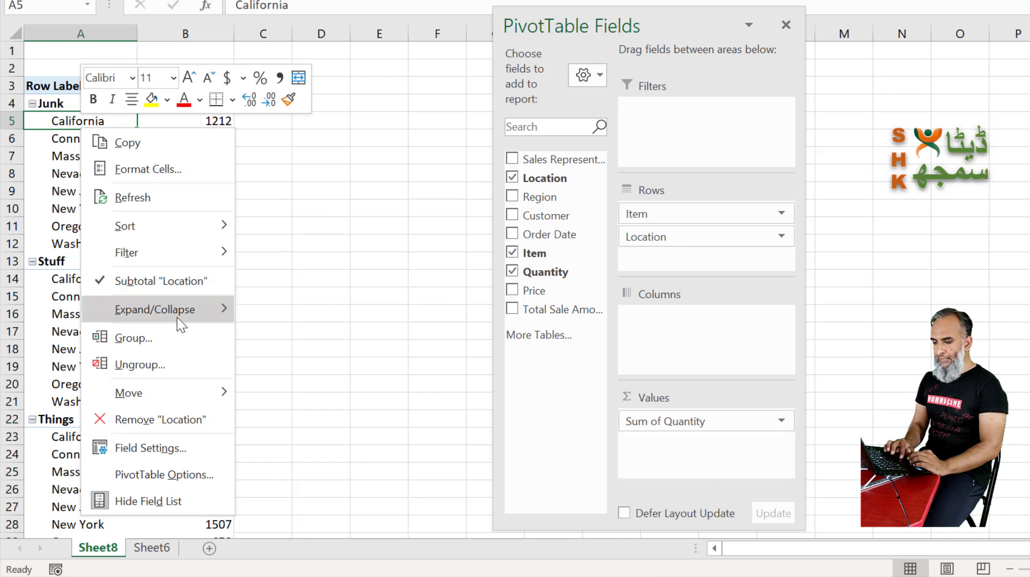
mouse_move(177, 311)
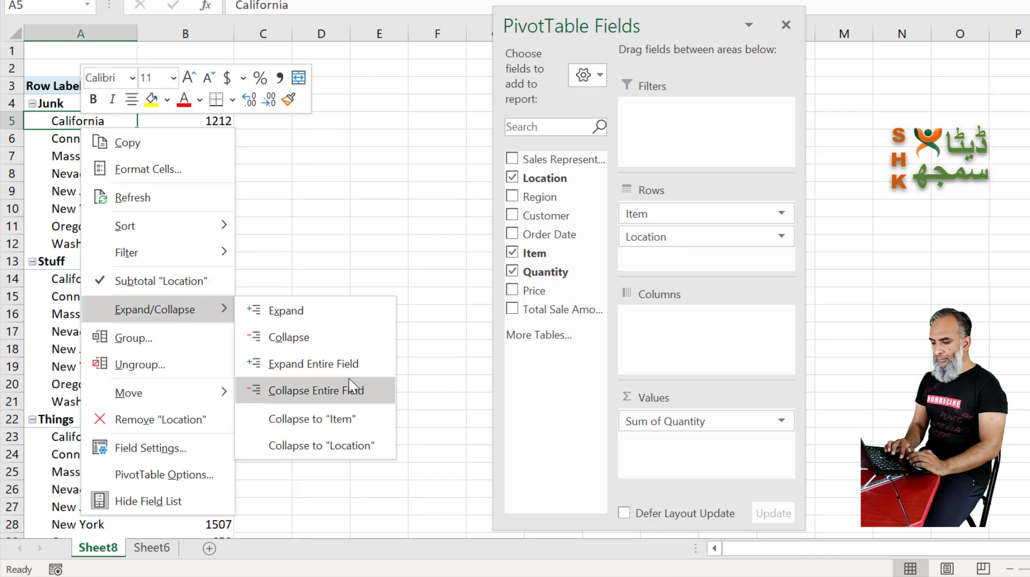
left_click(317, 391)
key("Down")
key("Right")
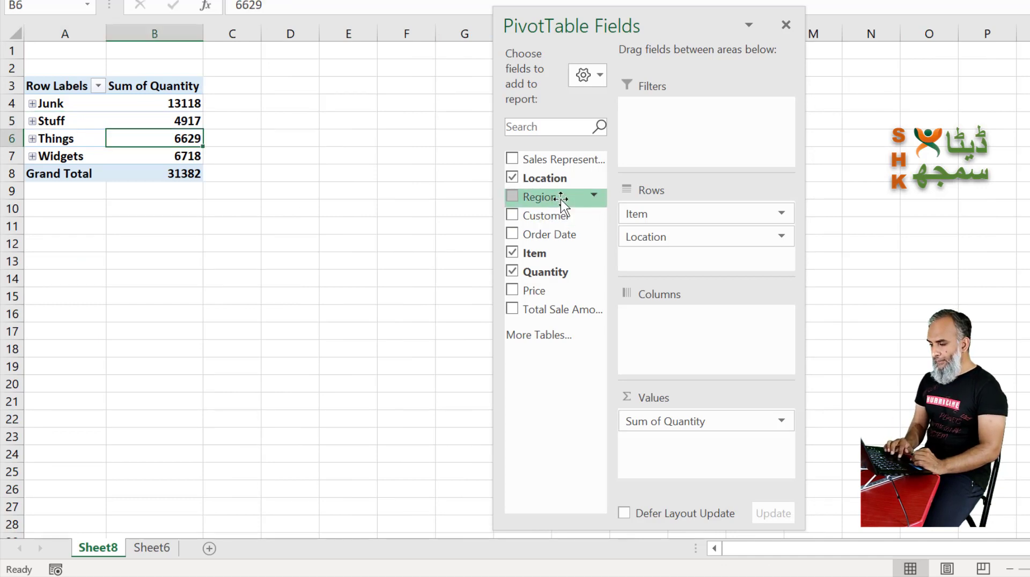
Add Region as a report filter, place Location in columns and Sales Representative below Item in rows, and expand Junk
left_click_drag(561, 198, 696, 139)
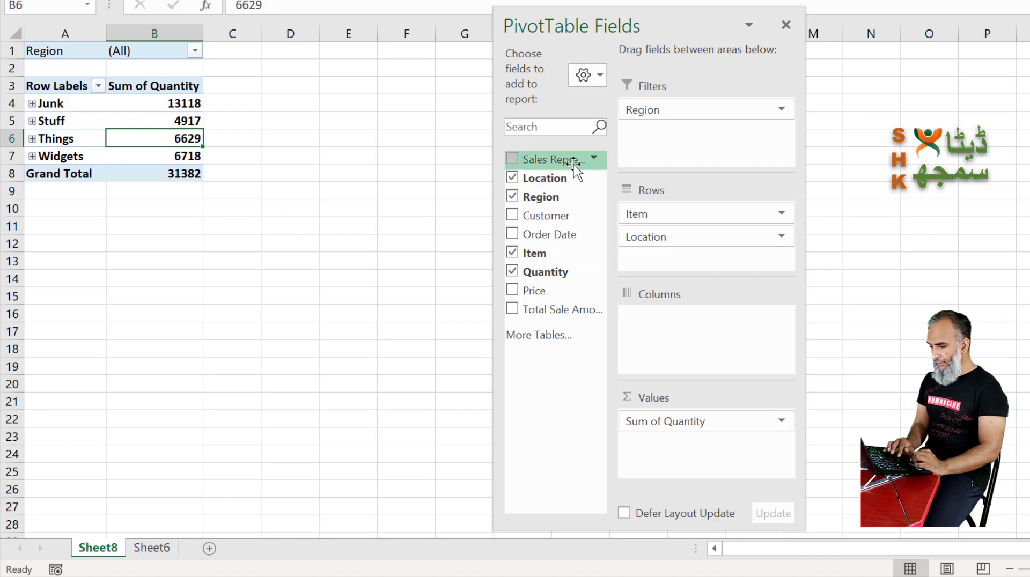
left_click_drag(574, 161, 711, 350)
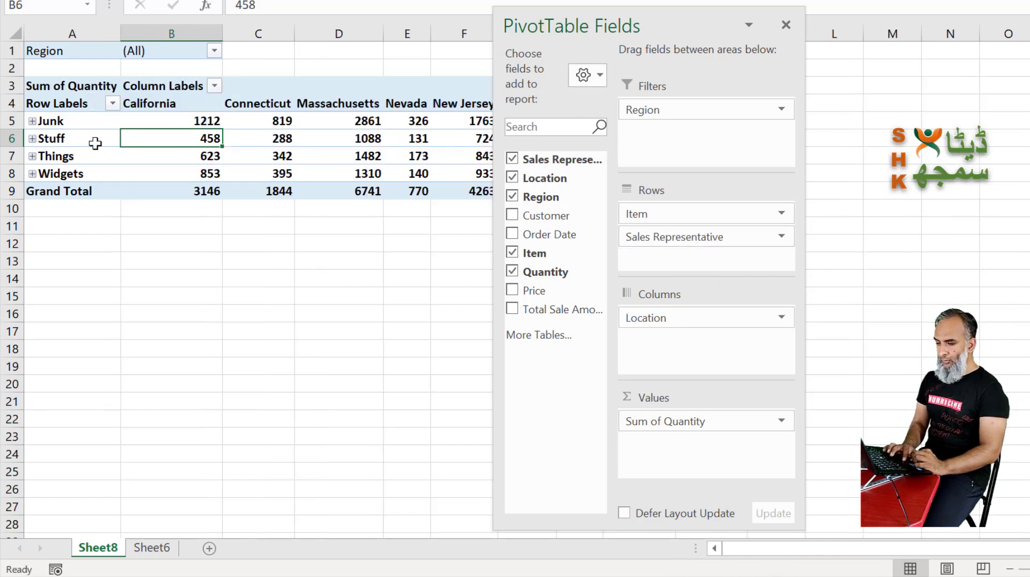
left_click(32, 122)
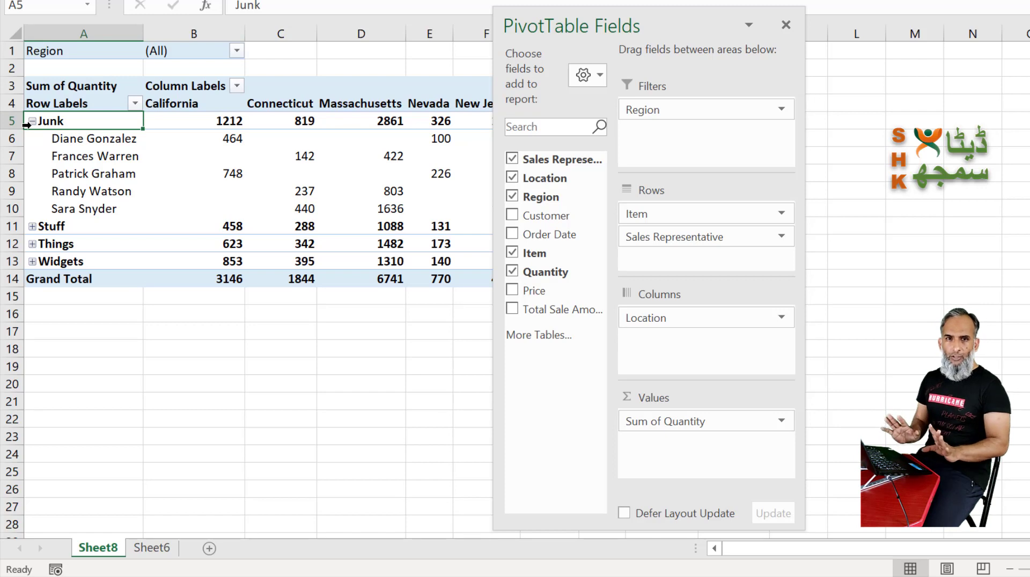
Filter the PivotTable to the East region
left_click(237, 51)
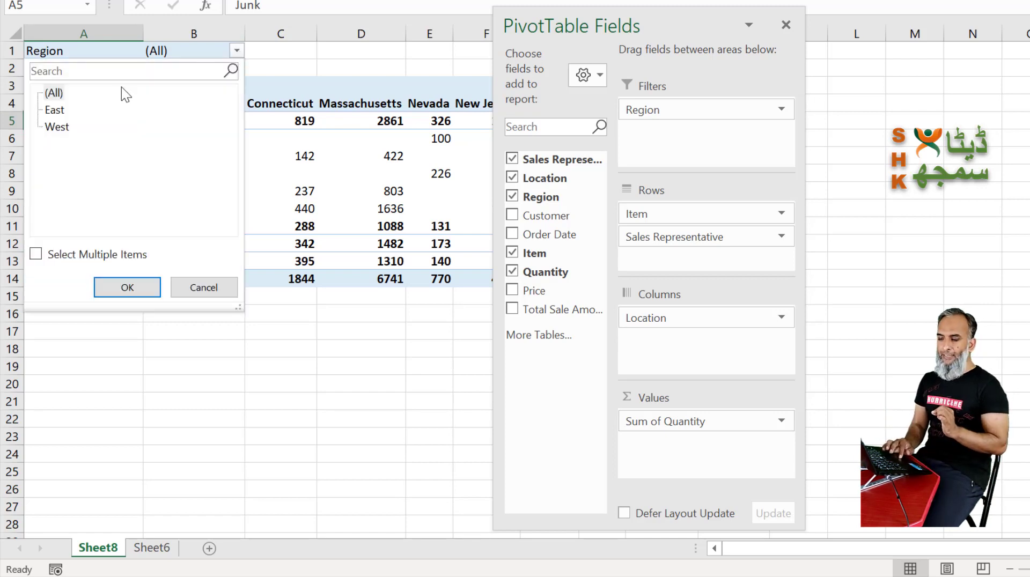
left_click(60, 110)
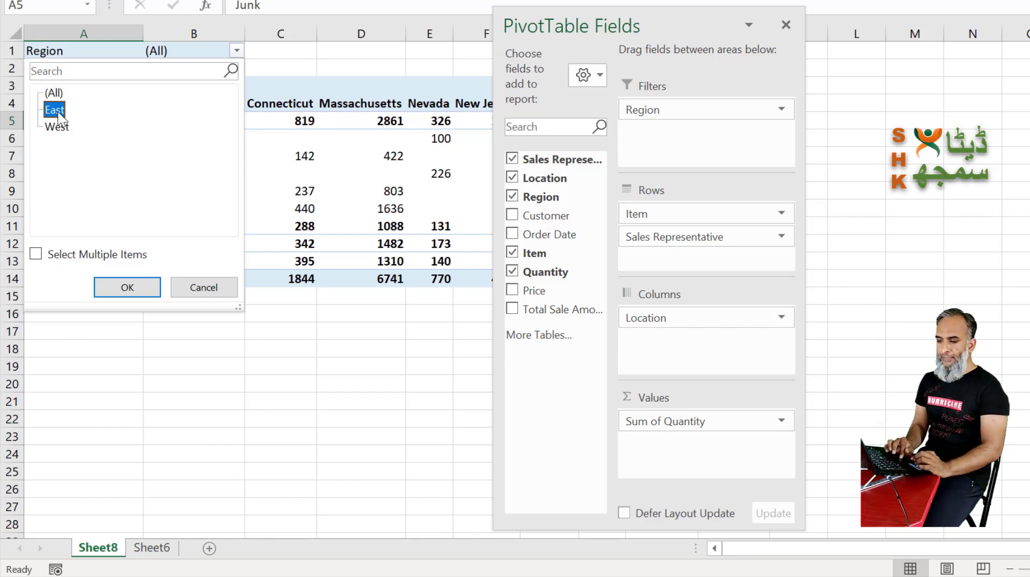
left_click(127, 288)
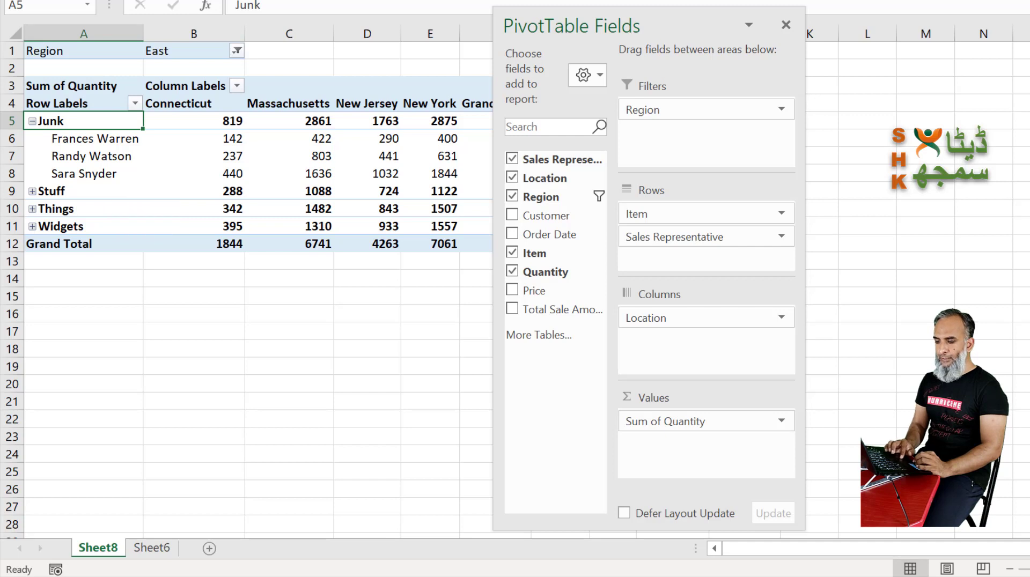
Expand Stuff, Things and Widgets to show their sales representatives
left_click(32, 192)
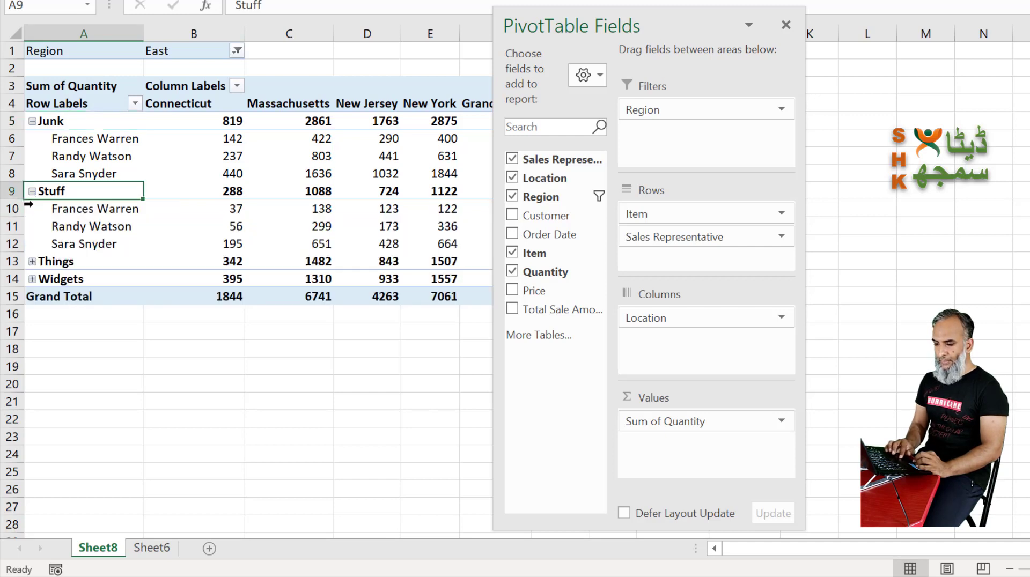
left_click(32, 262)
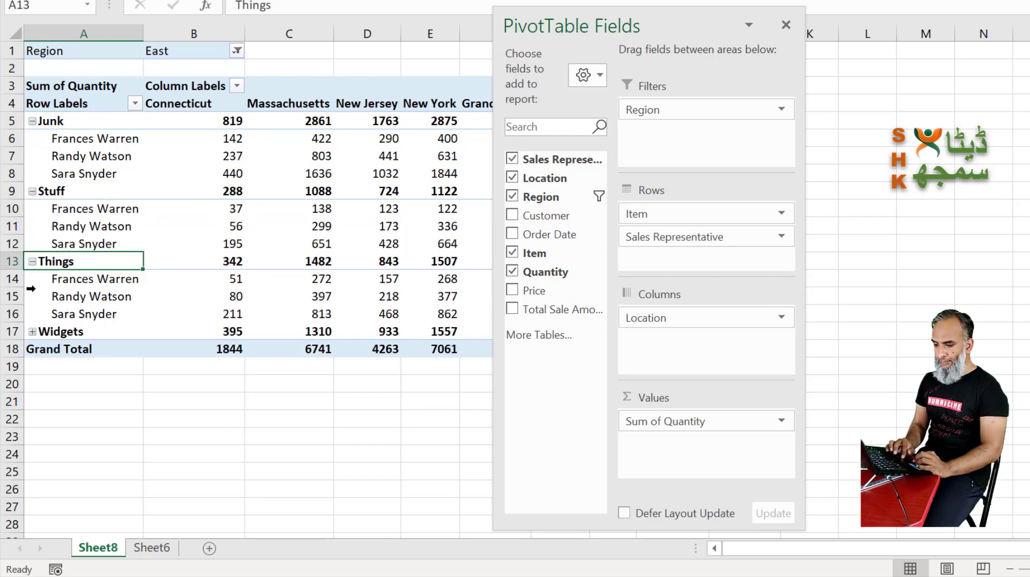
left_click(32, 332)
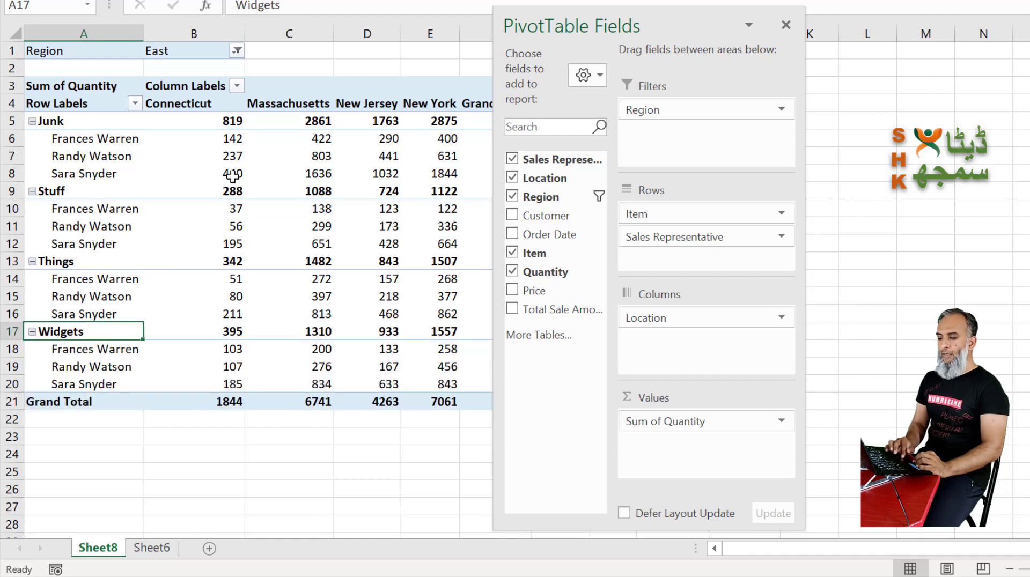
Switch the Region report filter to West
left_click(237, 51)
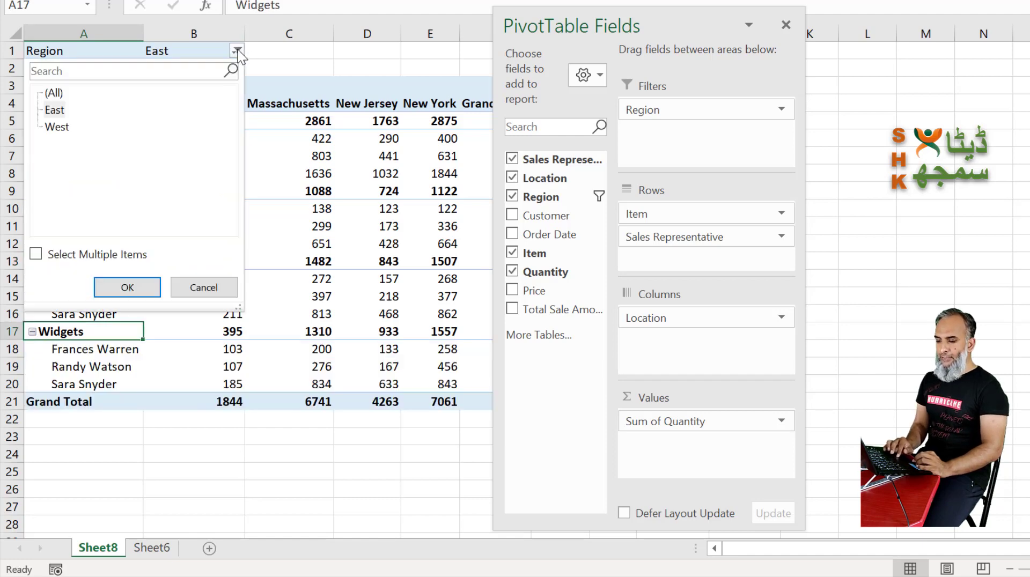
left_click(60, 127)
left_click(132, 291)
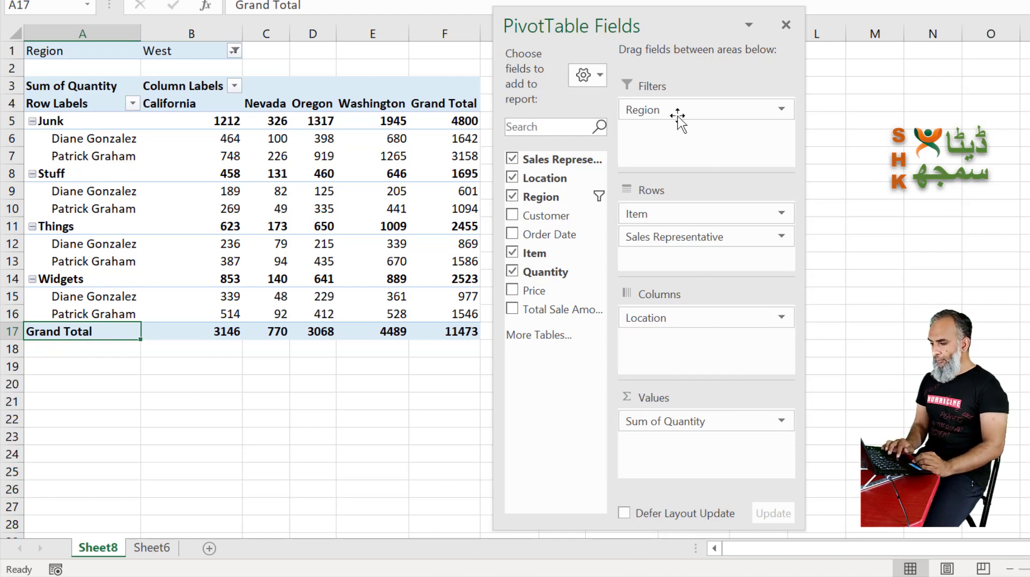
Remove Region from the PivotTable, make Location the report filter, and move Item to columns so only Sales Representative stays in rows
left_click_drag(670, 110, 485, 375)
left_click_drag(689, 321, 709, 134)
left_click_drag(688, 113, 688, 112)
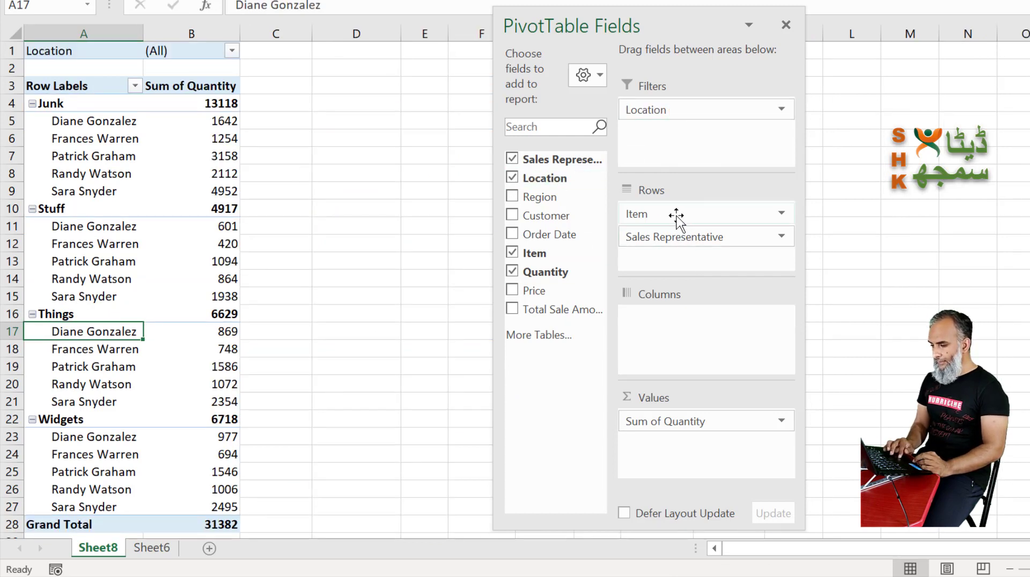
left_click_drag(700, 214, 707, 332)
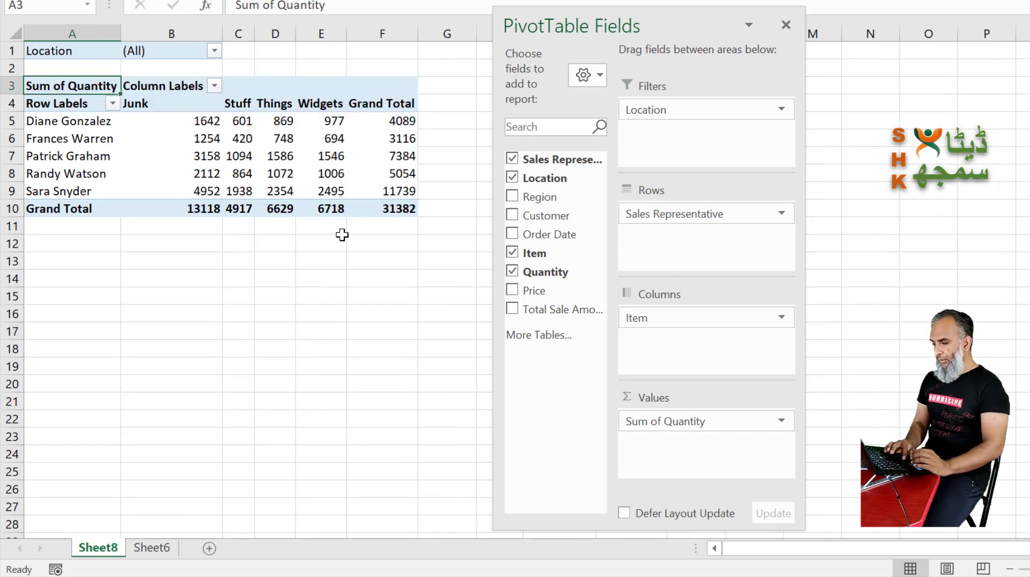
left_click(698, 215)
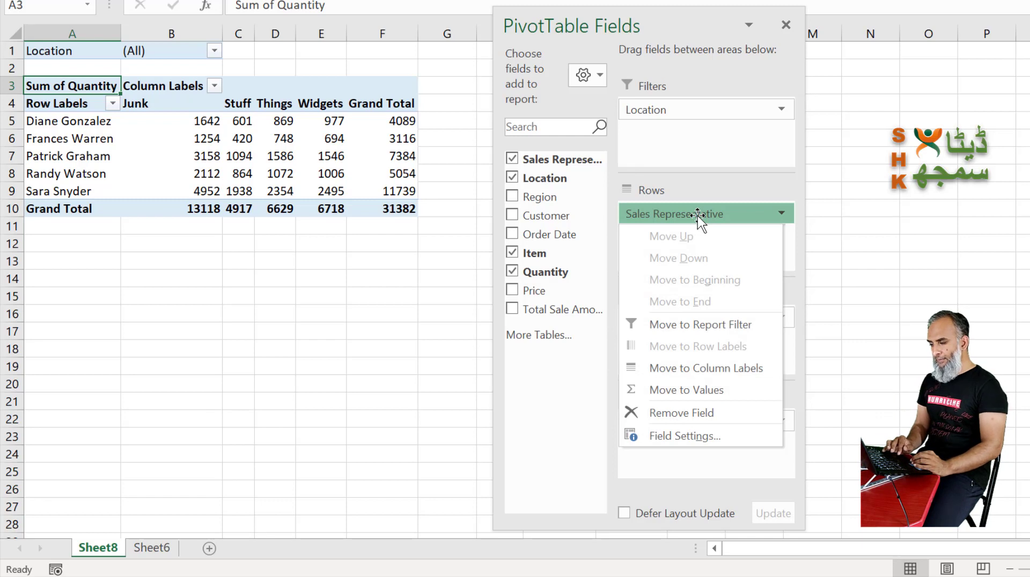
left_click(179, 142)
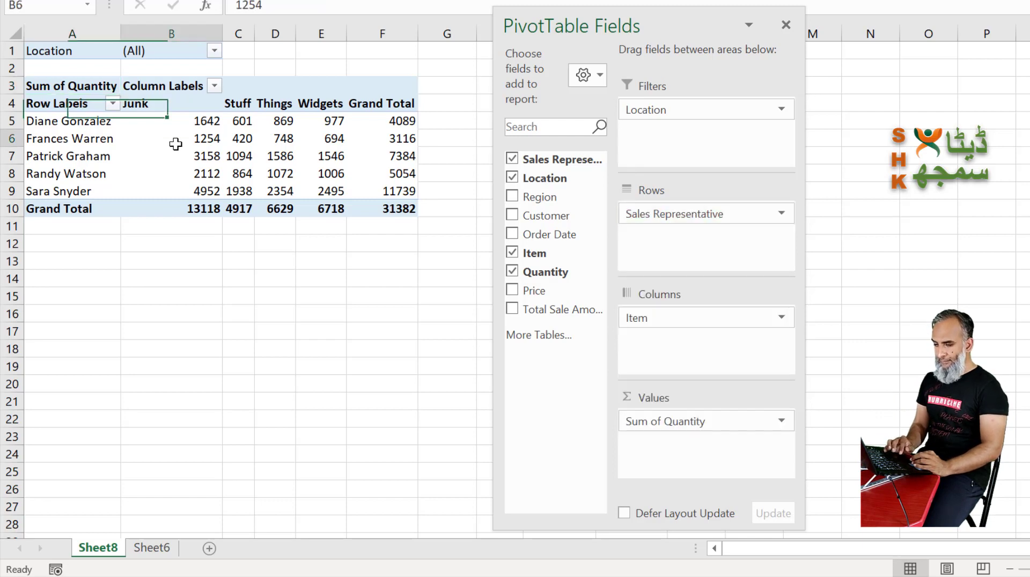
Allow multiple selections in the Location filter and limit it to California, Connecticut and Massachusetts
left_click(215, 52)
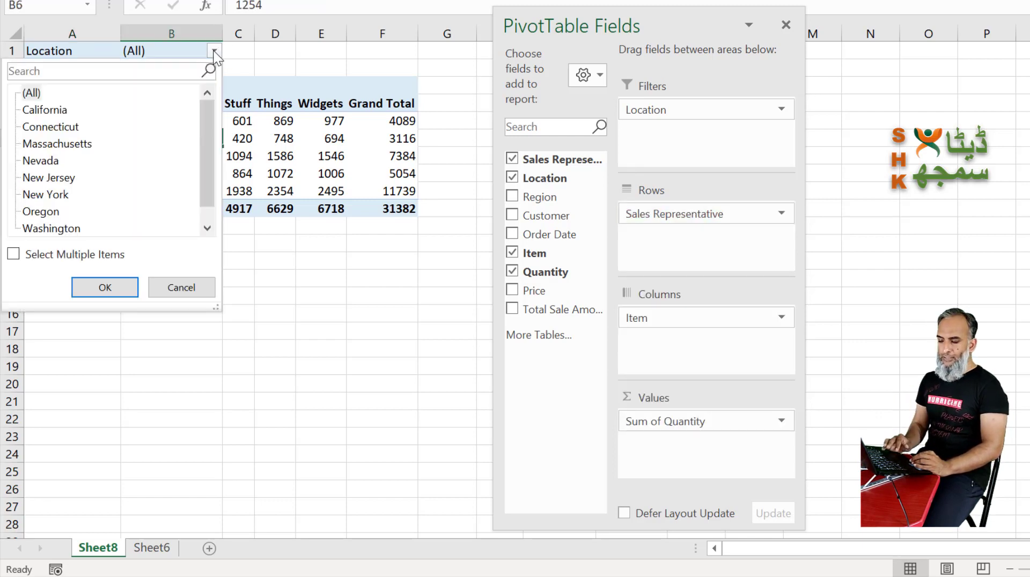
left_click(13, 256)
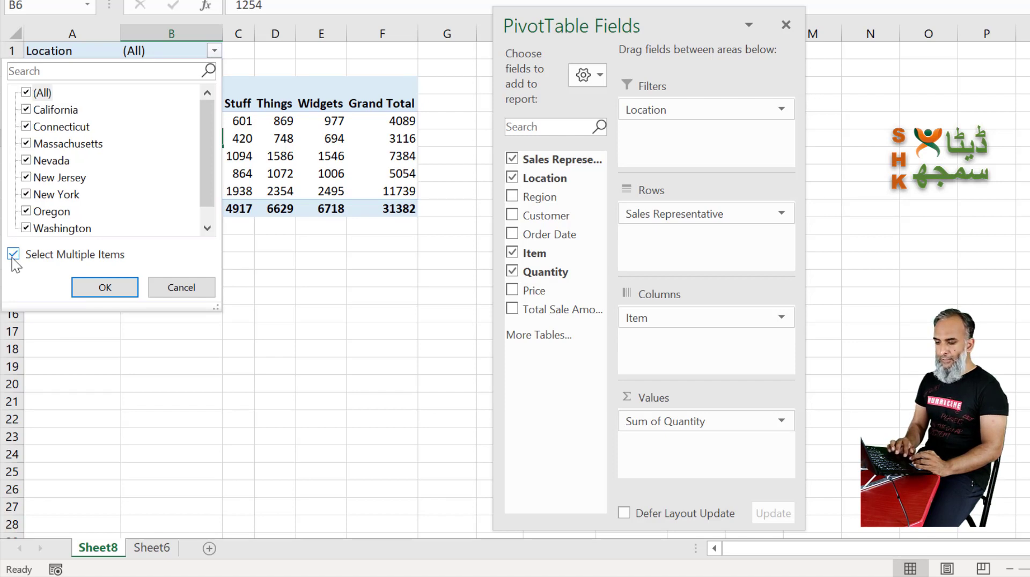
left_click(25, 93)
left_click(26, 109)
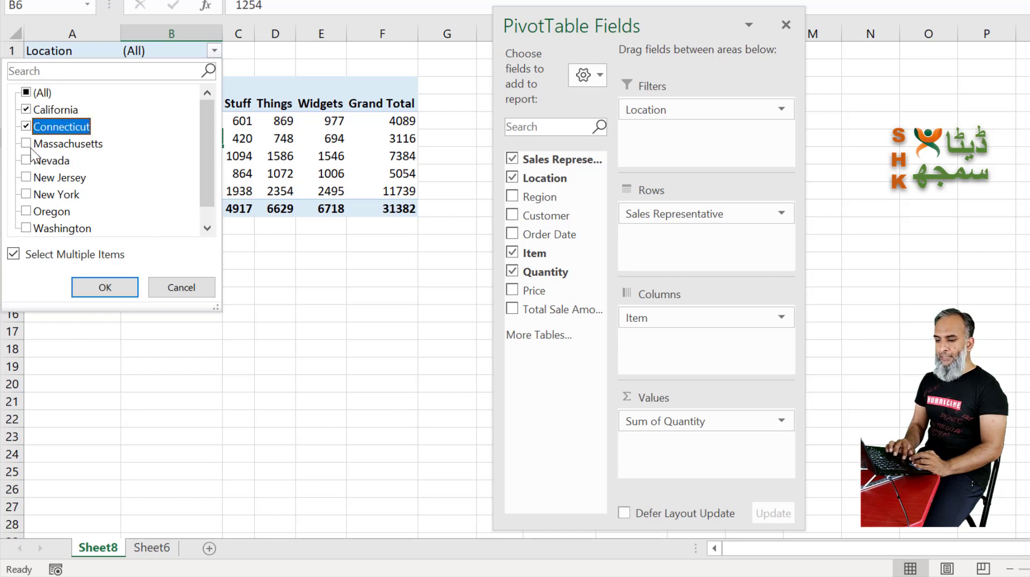
left_click(27, 144)
left_click(116, 288)
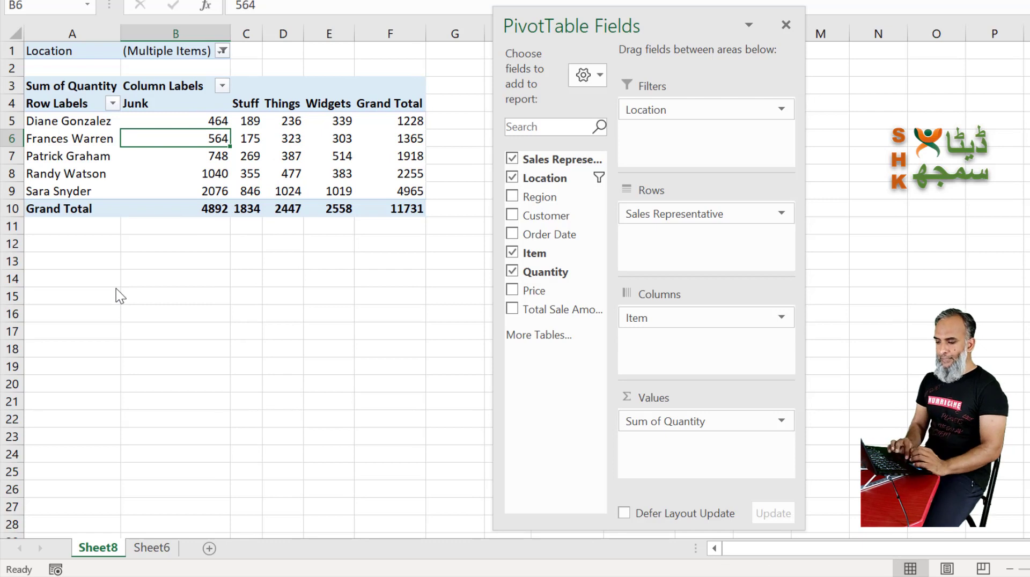
Add Oregon and Washington to the locations included in the Location filter
left_click(222, 51)
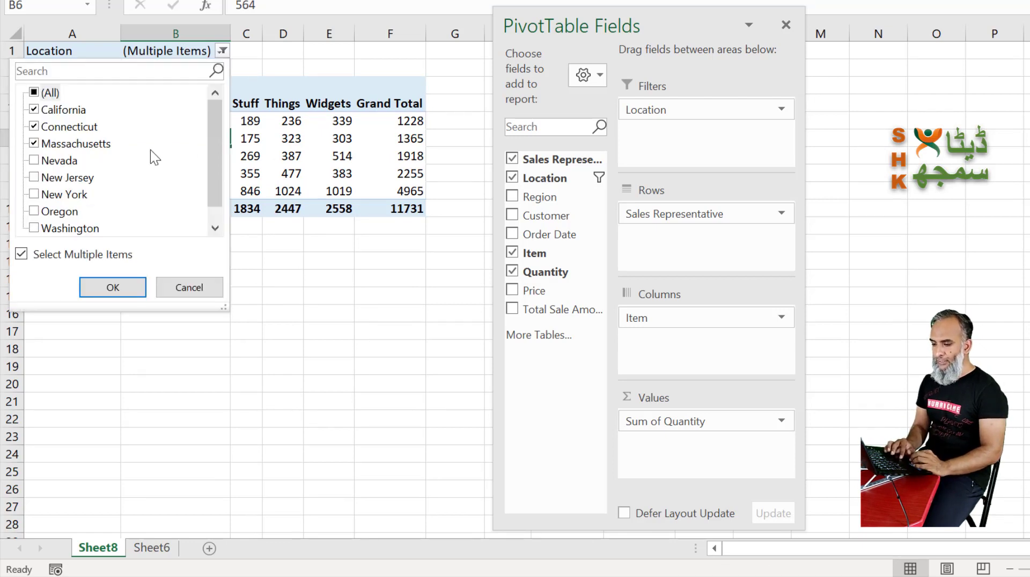
left_click(40, 212)
left_click(39, 229)
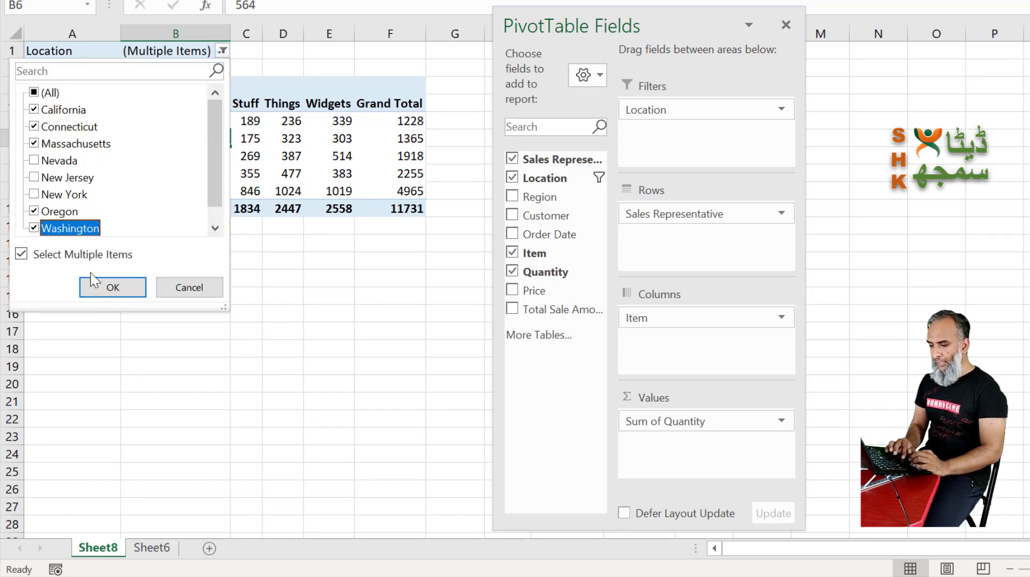
left_click(113, 288)
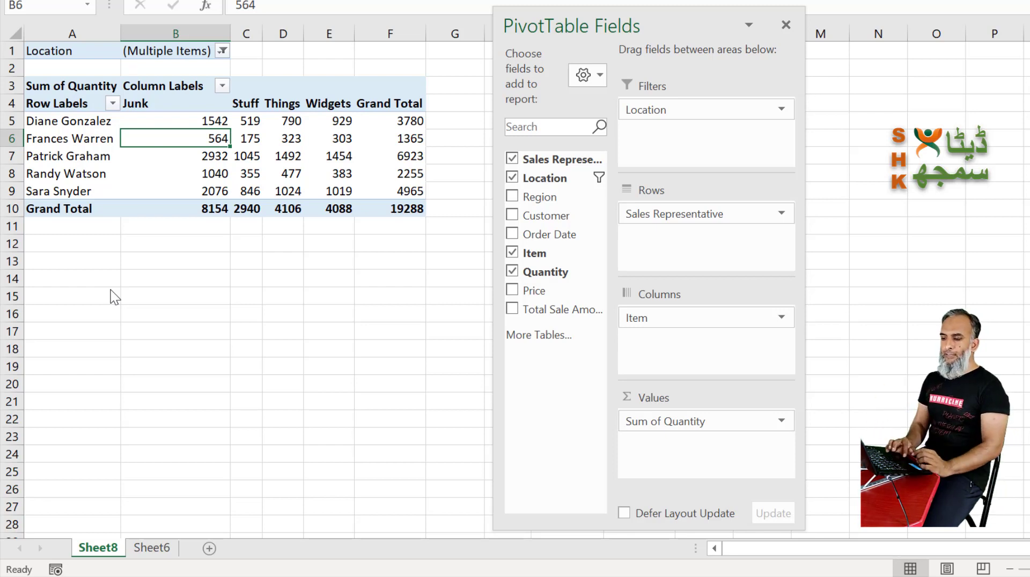
Reset the Location filter to all locations with multiple selection turned off
left_click(222, 51)
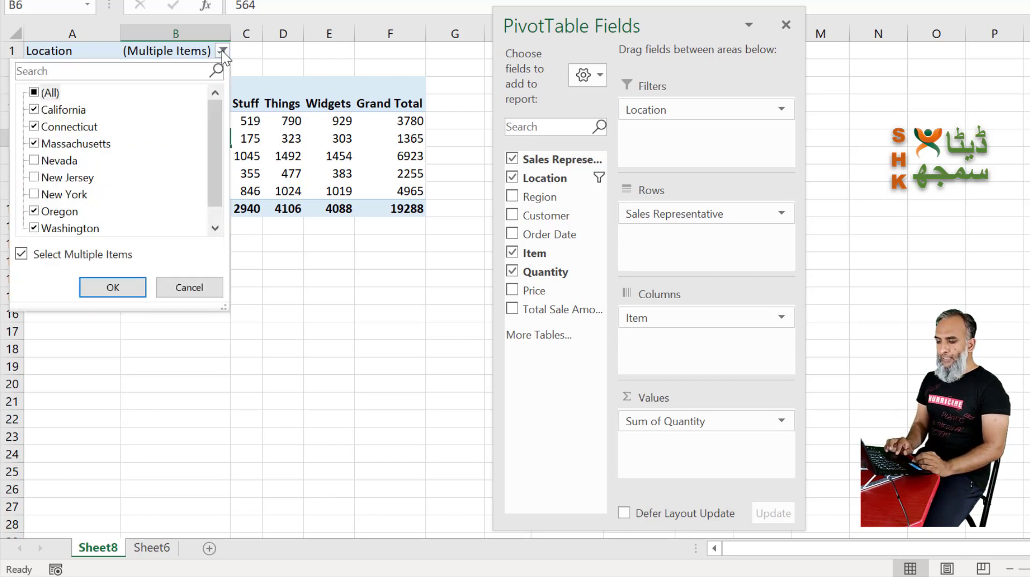
left_click(21, 255)
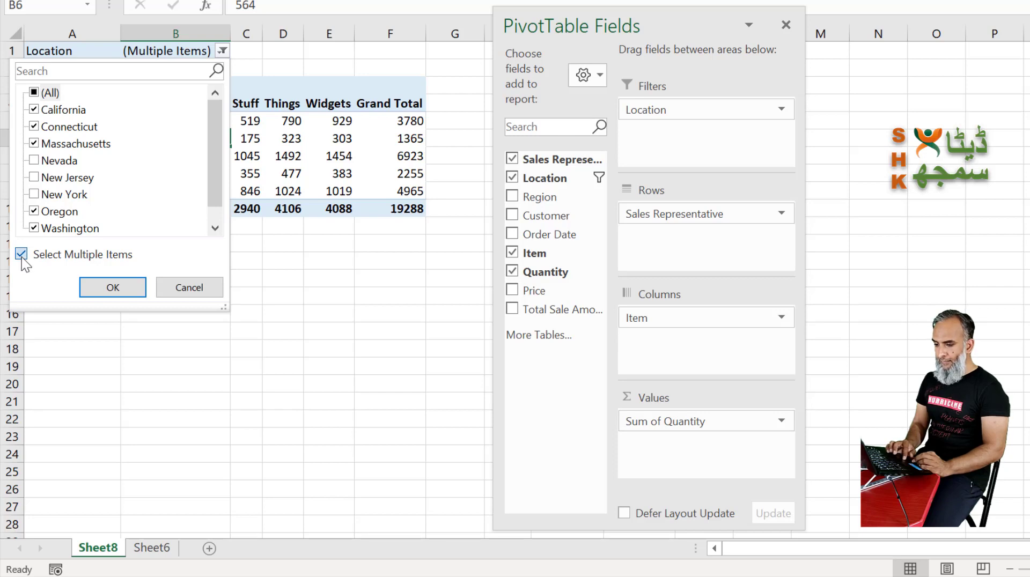
left_click(37, 93)
left_click(112, 287)
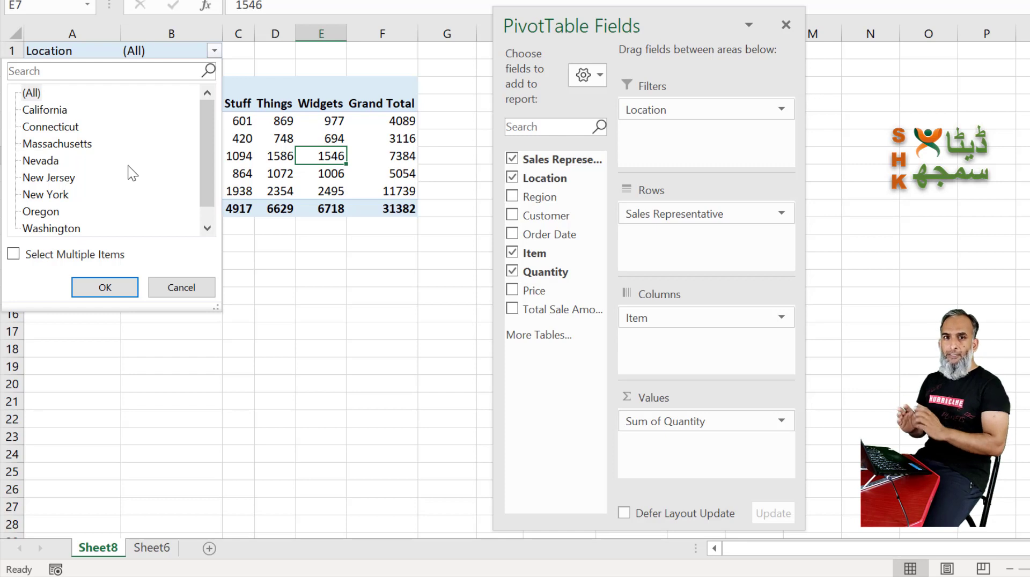
left_click(230, 291)
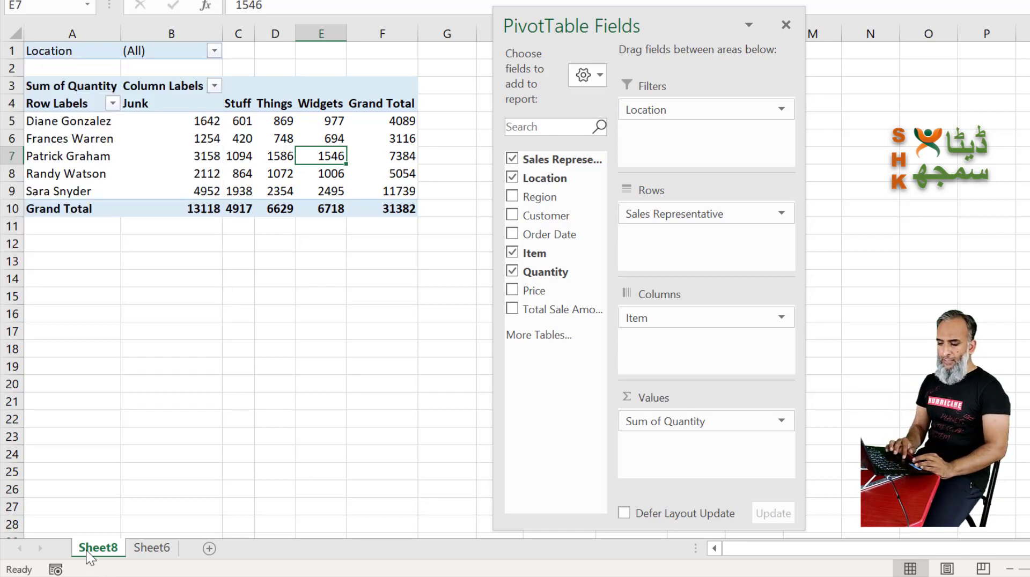
Create a copy of Sheet8 in the same workbook and filter the copy's Location to California
right_click(107, 539)
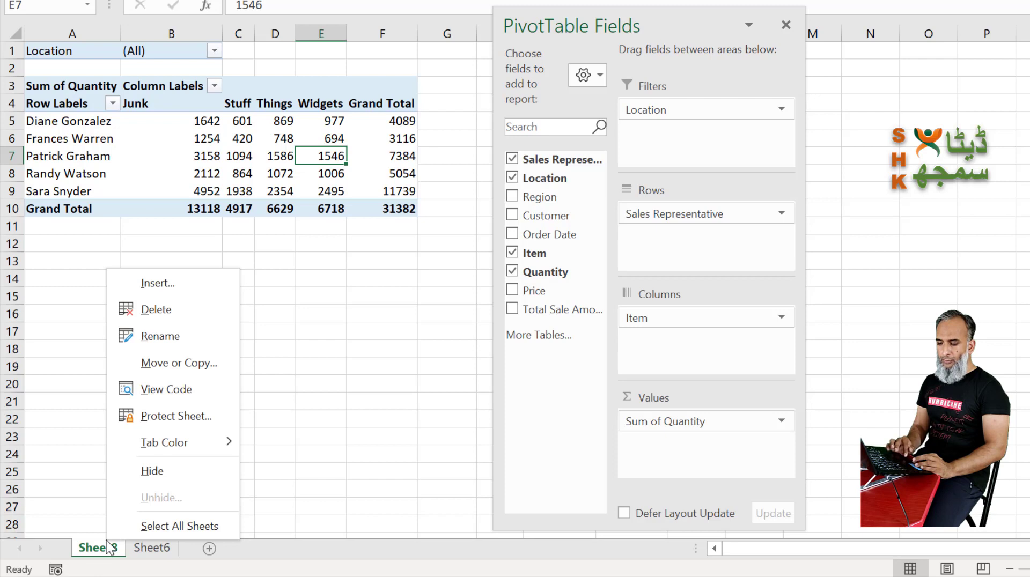
left_click(181, 369)
left_click(67, 476)
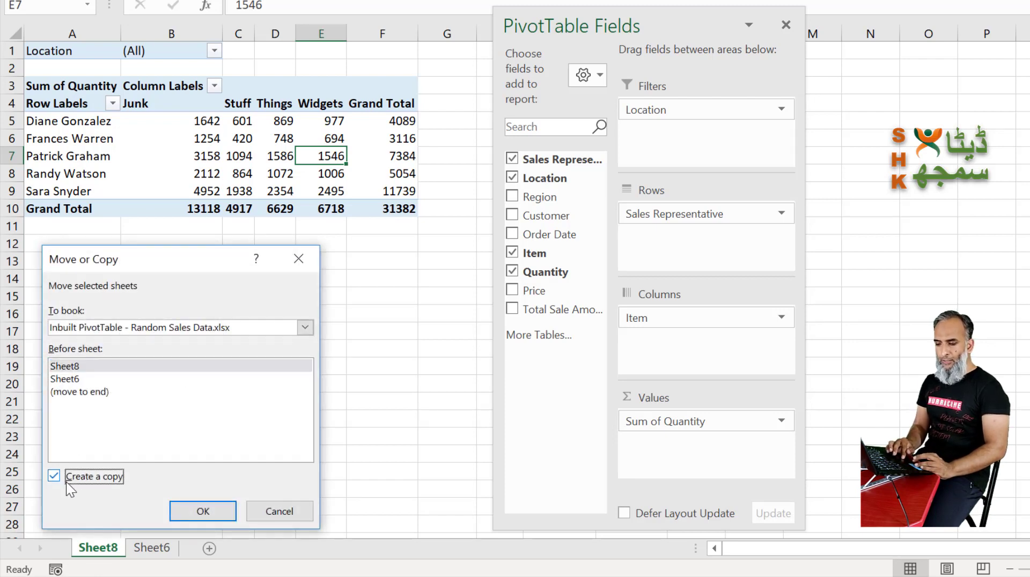
left_click(206, 510)
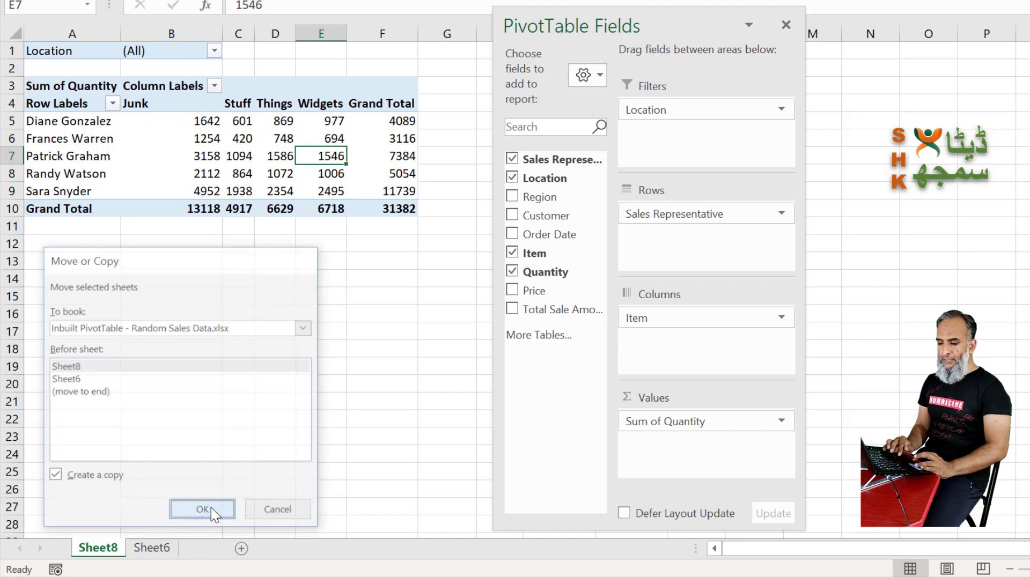
left_click(214, 51)
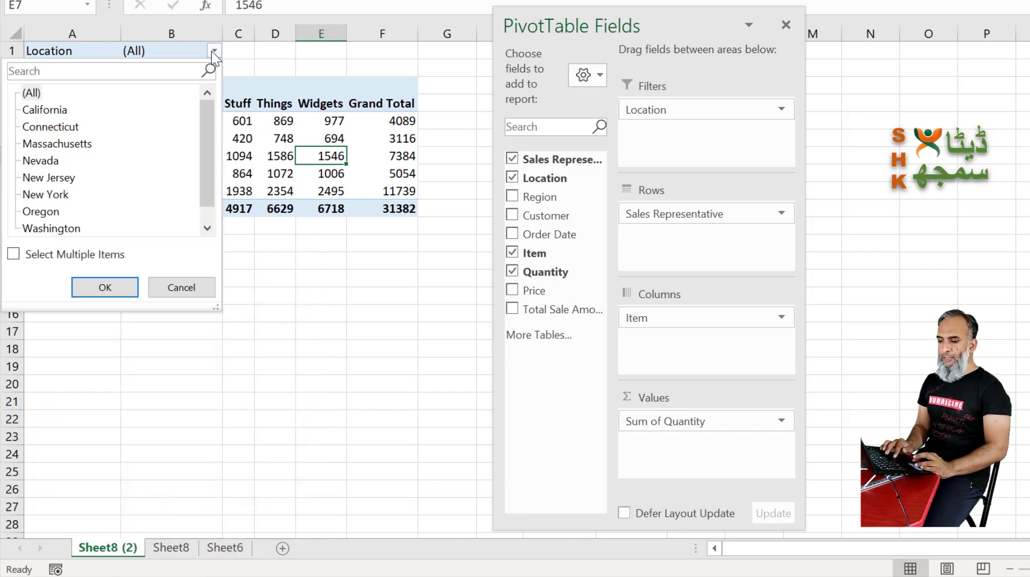
left_click(109, 295)
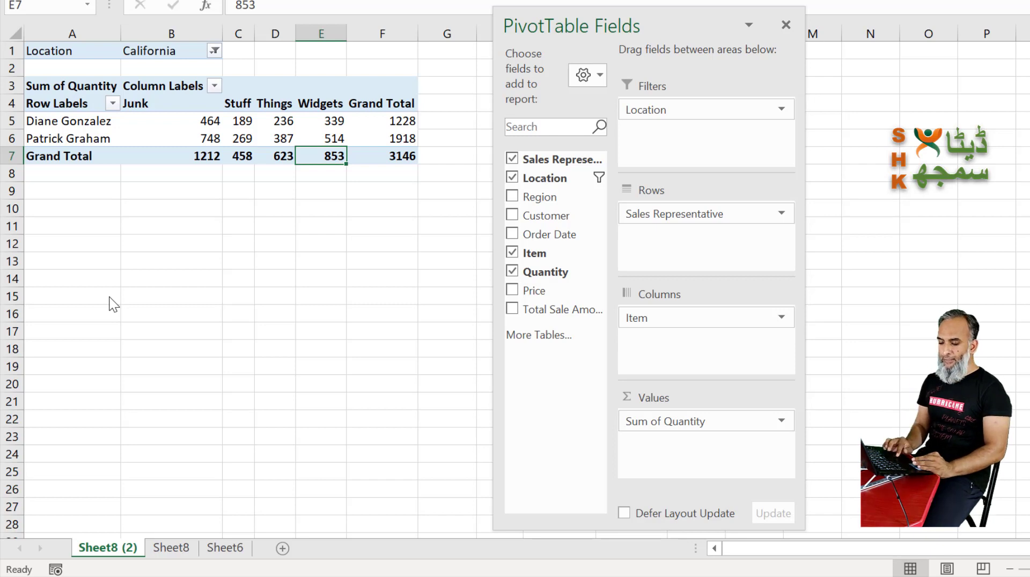
Delete the duplicated worksheet Sheet8 (2) from the workbook
right_click(112, 549)
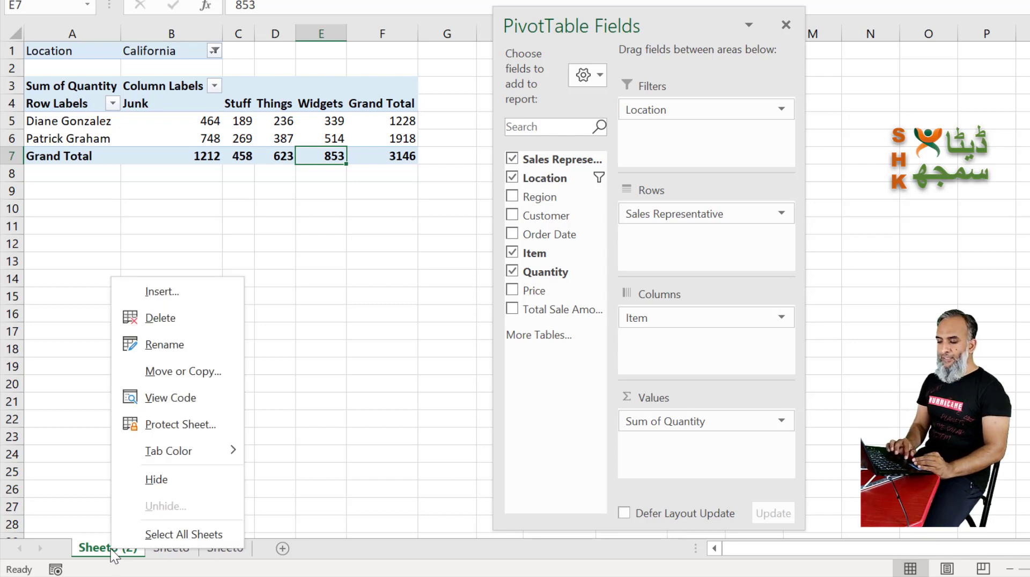
left_click(194, 321)
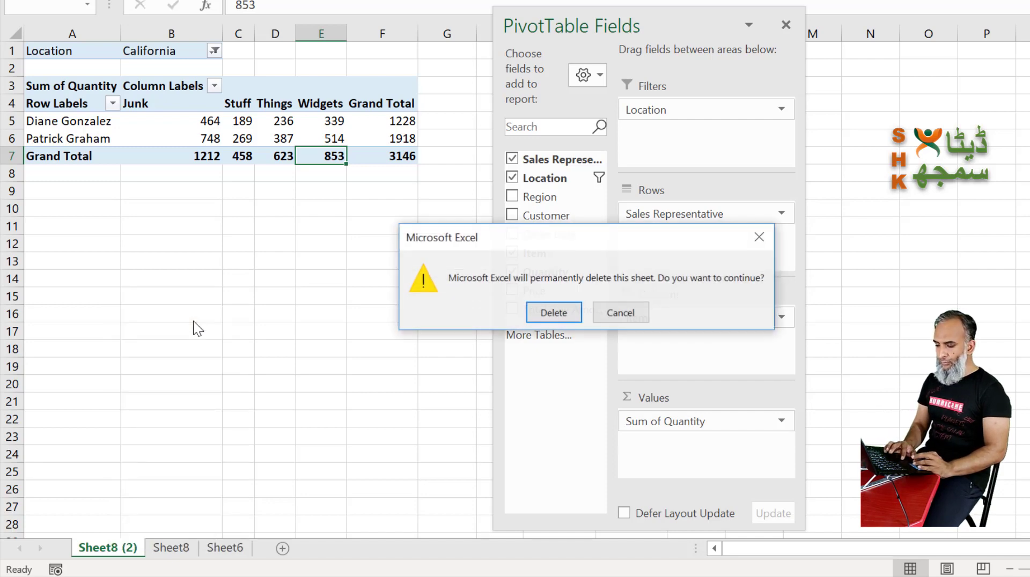
left_click(548, 311)
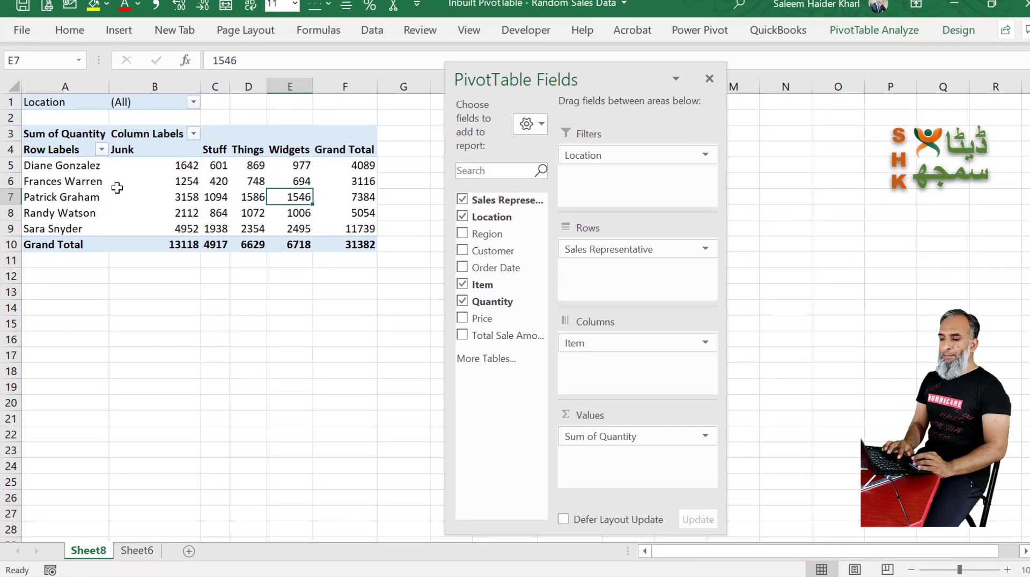
Generate a separate worksheet for every location using Show Report Filter Pages on the Location field
left_click(129, 145)
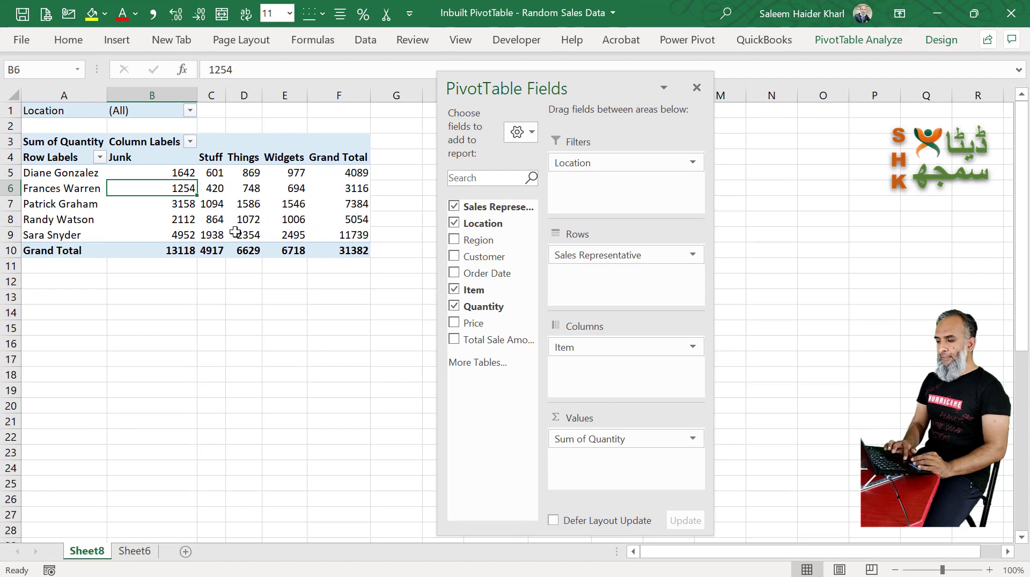
left_click(848, 39)
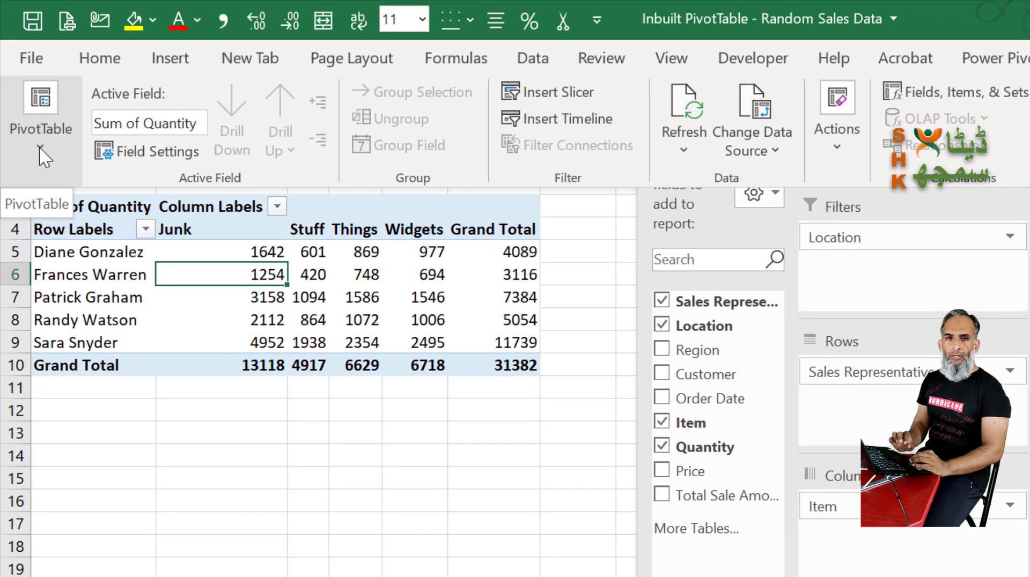
left_click(41, 151)
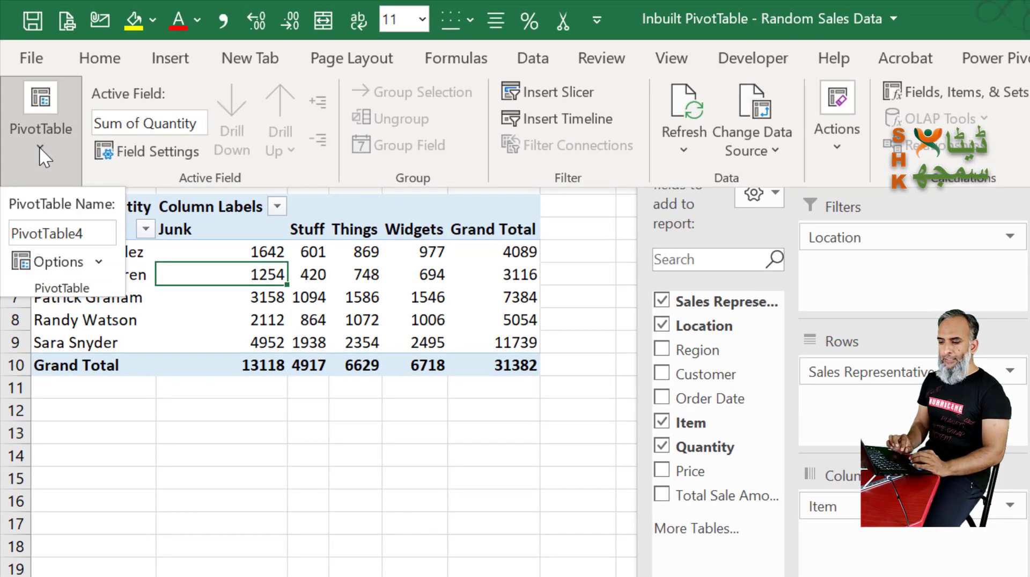
left_click(98, 262)
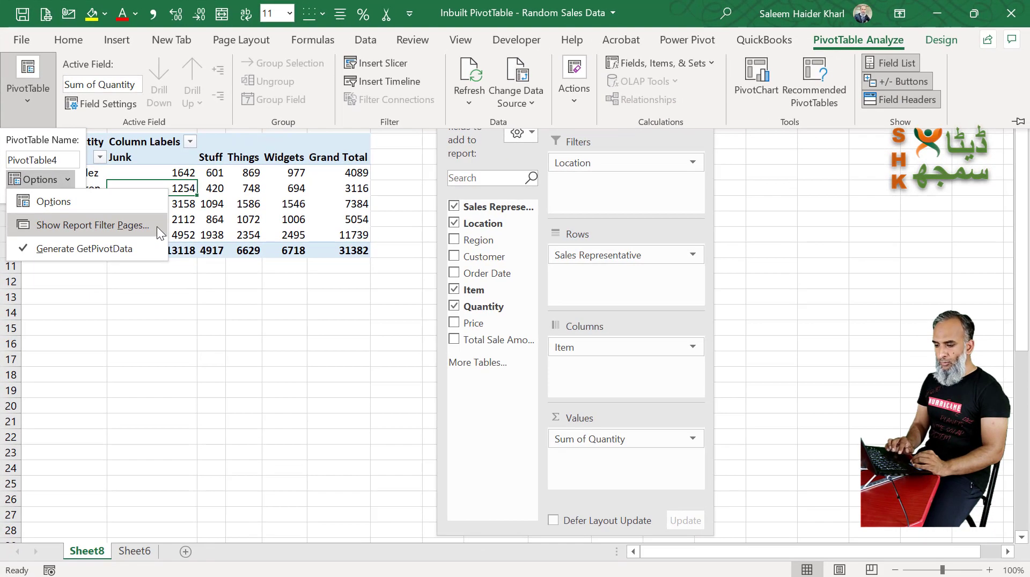
left_click(237, 337)
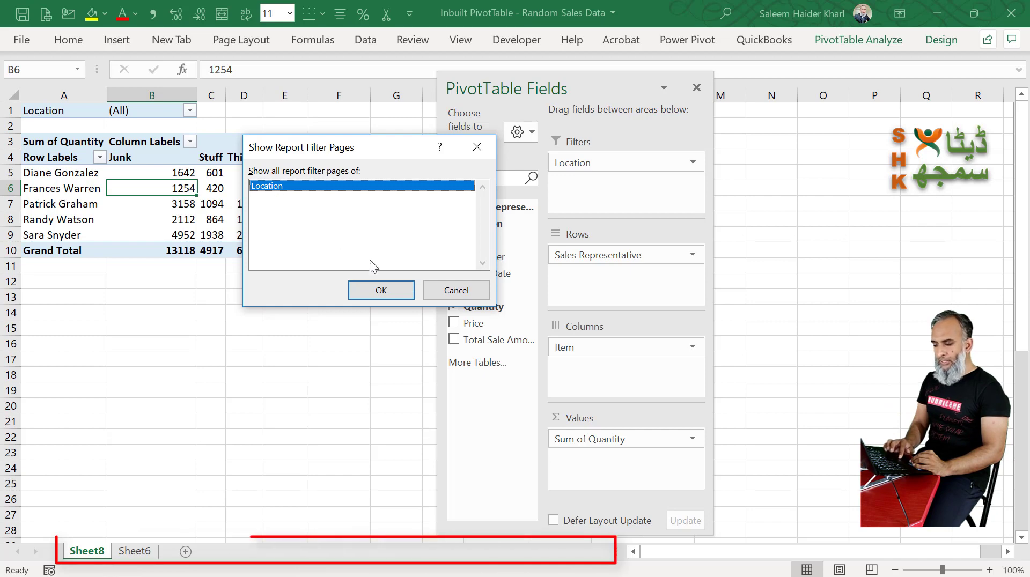
left_click(380, 290)
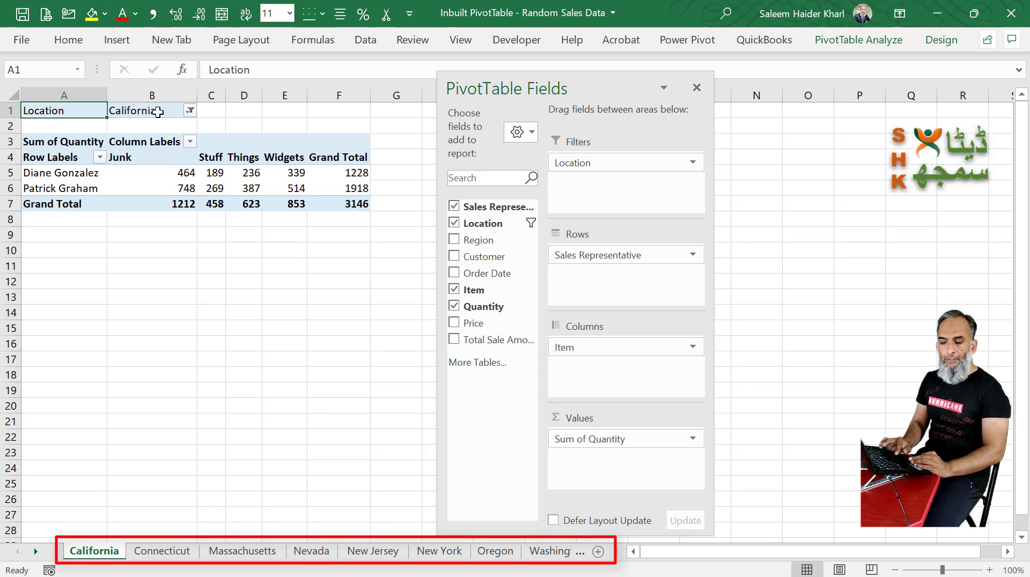
Look through the Connecticut, Massachusetts, Nevada and New Jersey report pages and return to Sheet8
left_click(152, 555)
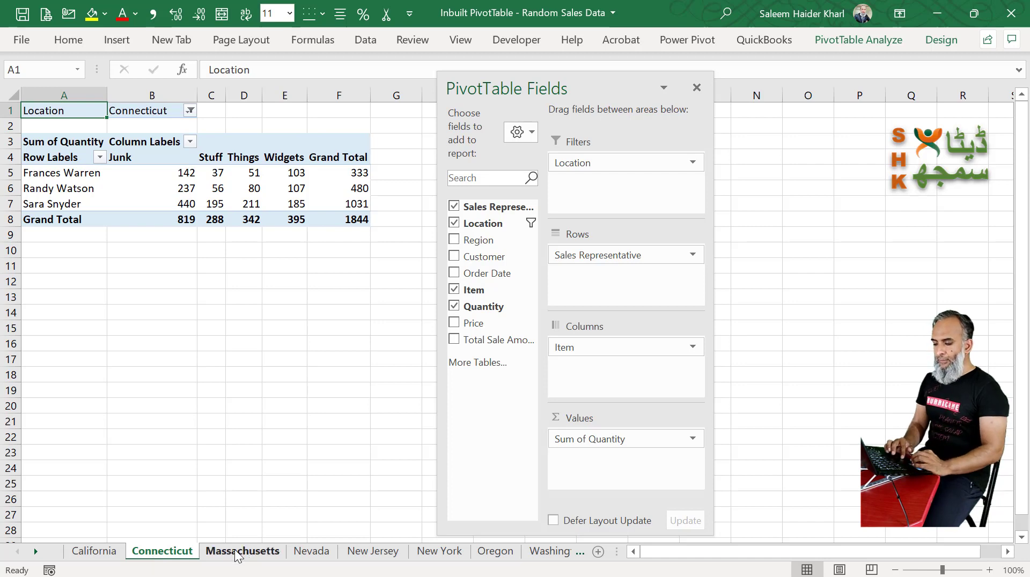
left_click(261, 550)
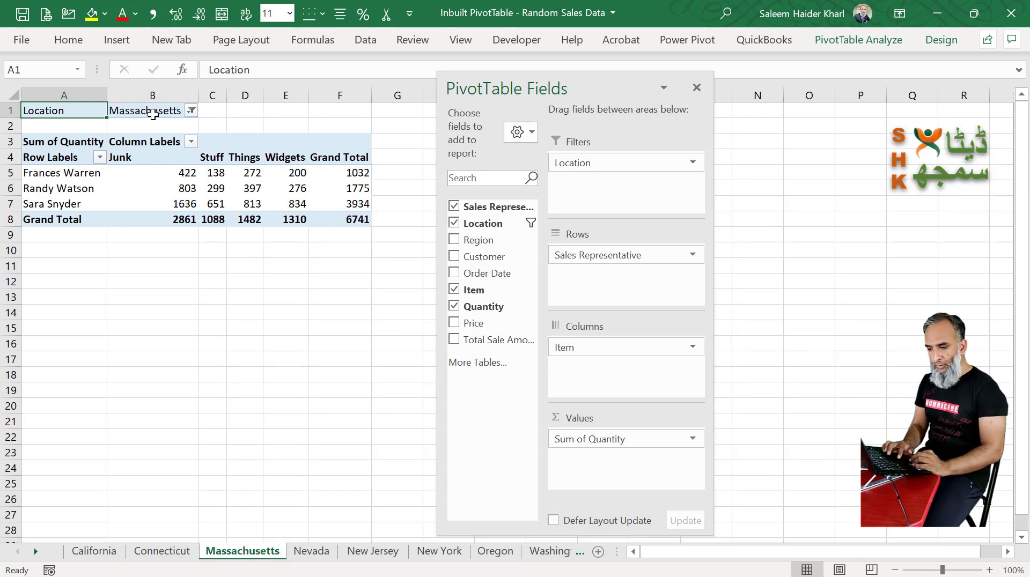
left_click(322, 553)
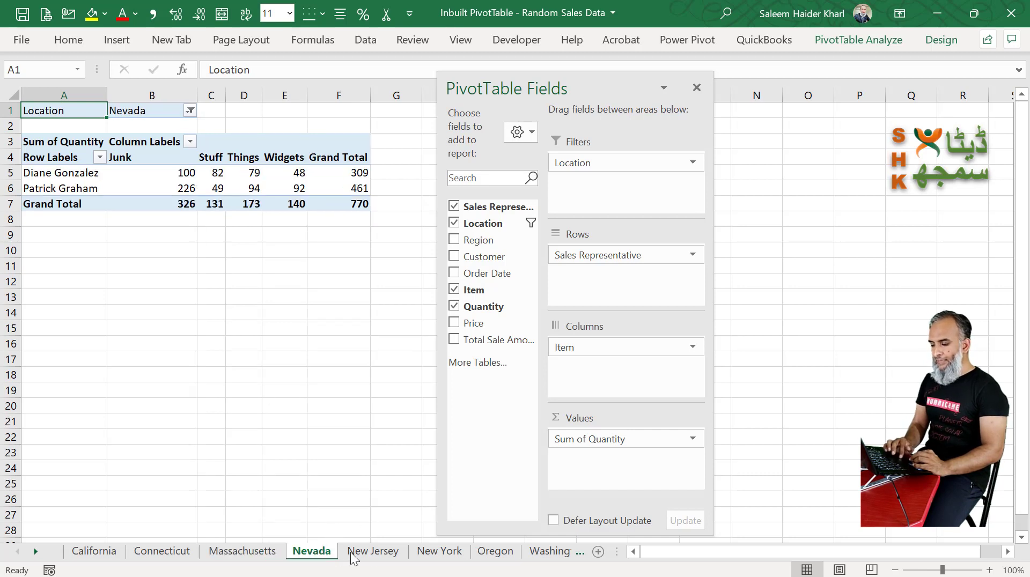
left_click(372, 554)
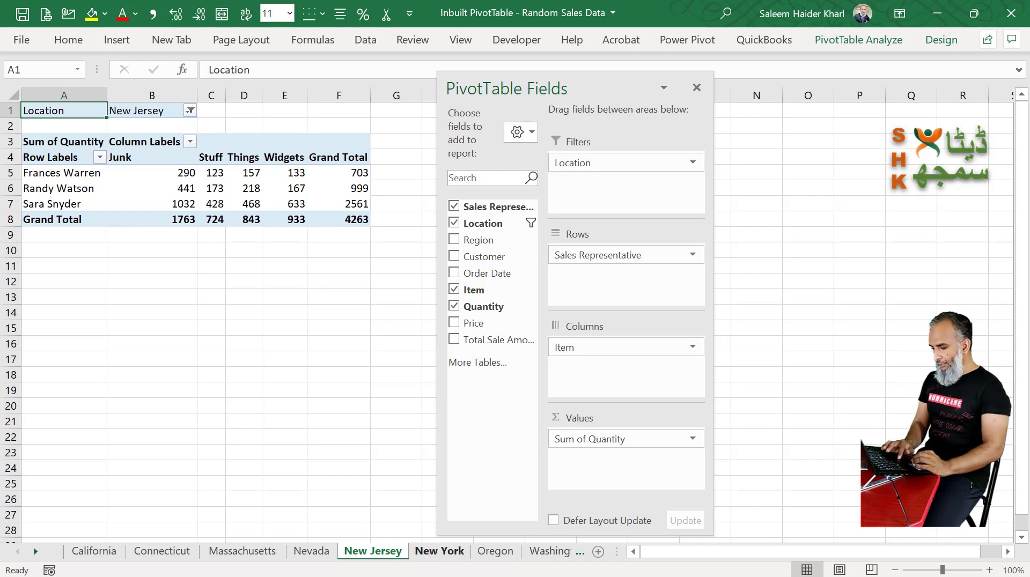
left_click(561, 552)
left_click(558, 552)
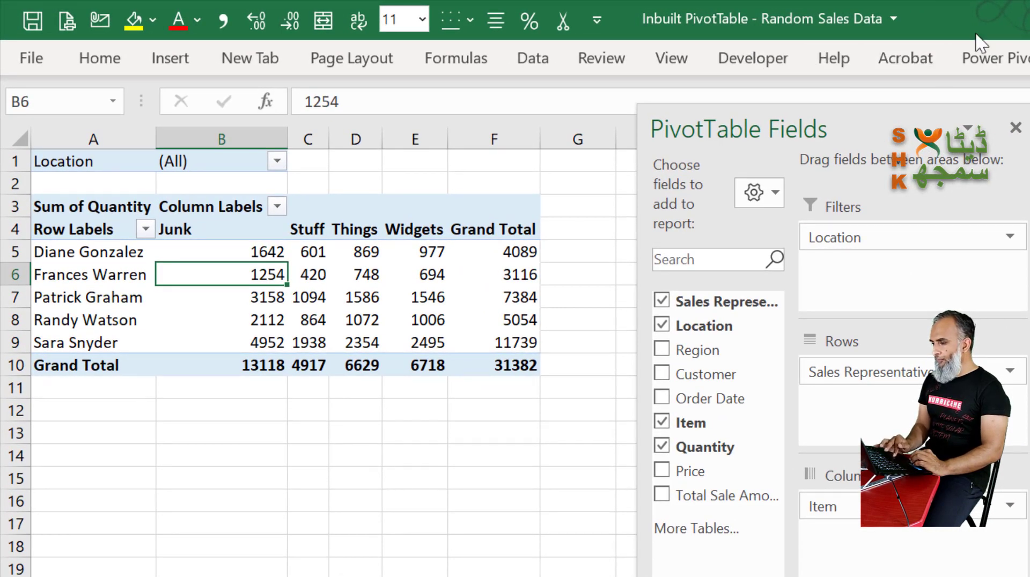
Show Sheet8 in Page Break Preview and open the Massachusetts sheet to compare its view
left_click(672, 60)
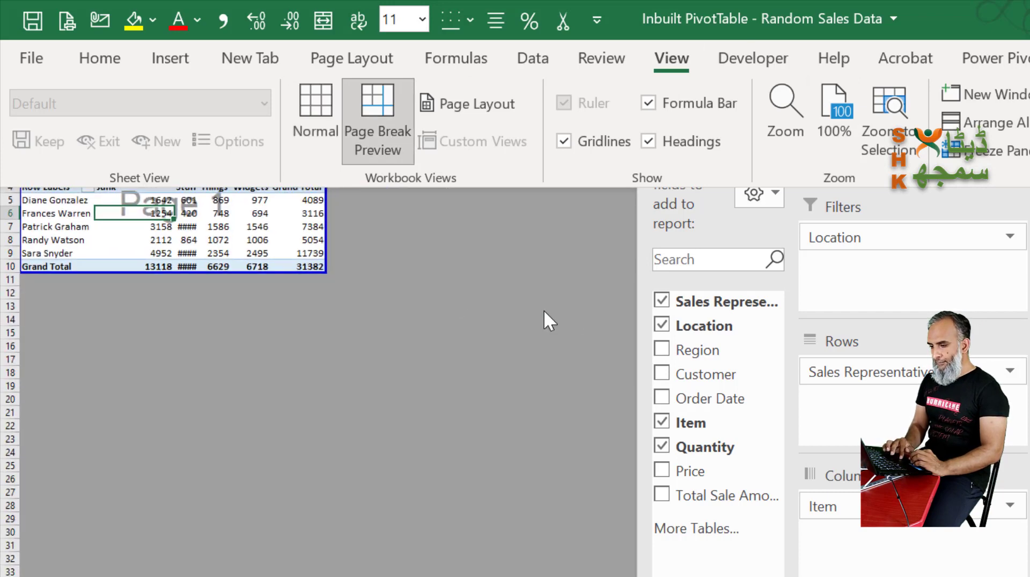
left_click(420, 279)
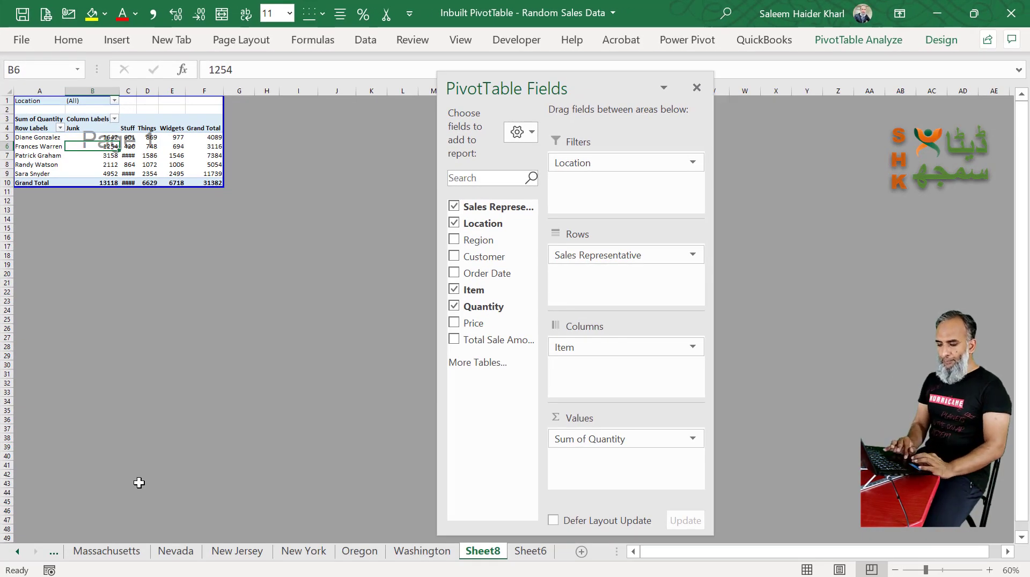
left_click(112, 553)
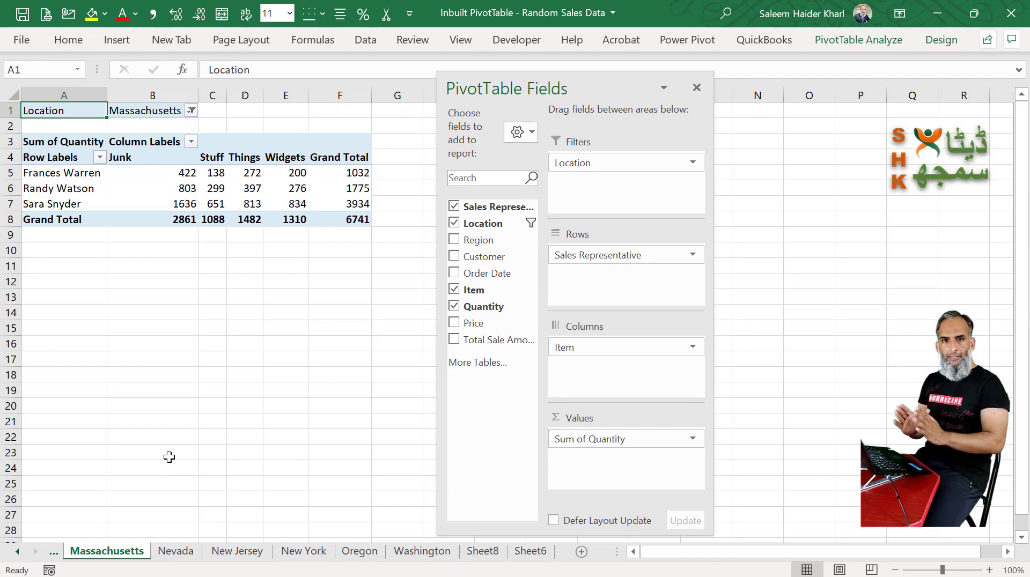